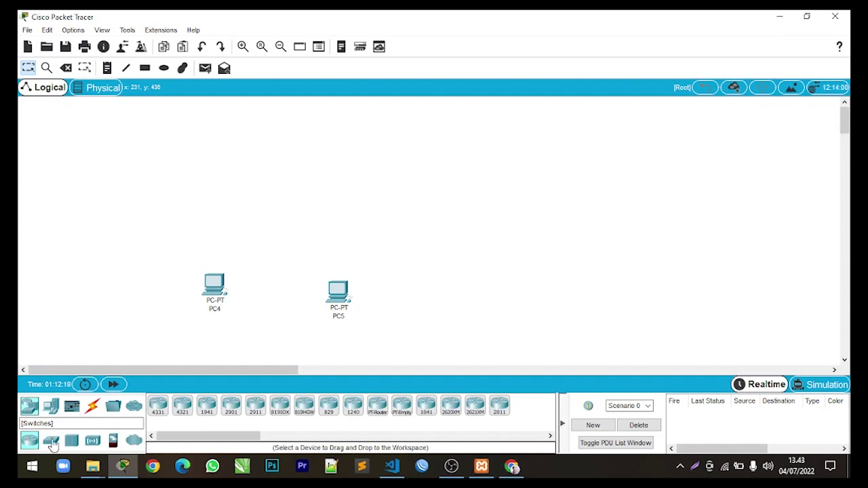
Step: Place two 2960-24TT switches in the workspace, one above PC4 and one above PC5
{"action": "left_click", "coordinate": [52, 442]}
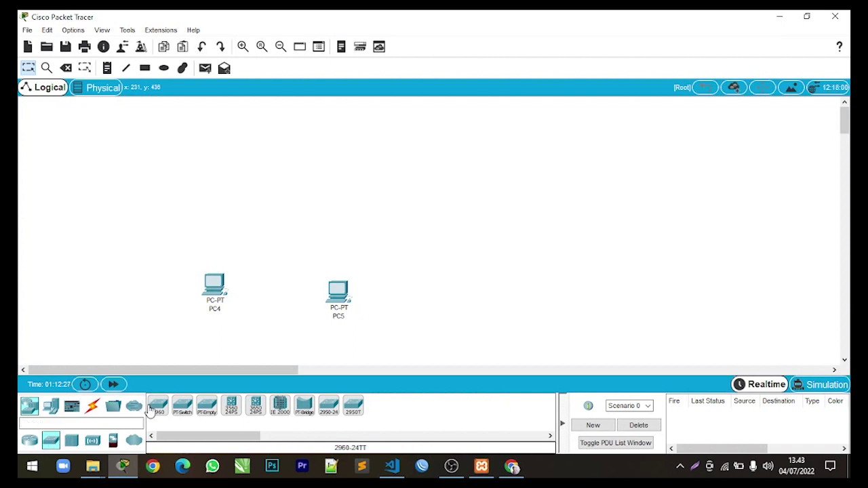
{"action": "left_click_drag", "start_coordinate": [155, 413], "coordinate": [219, 234]}
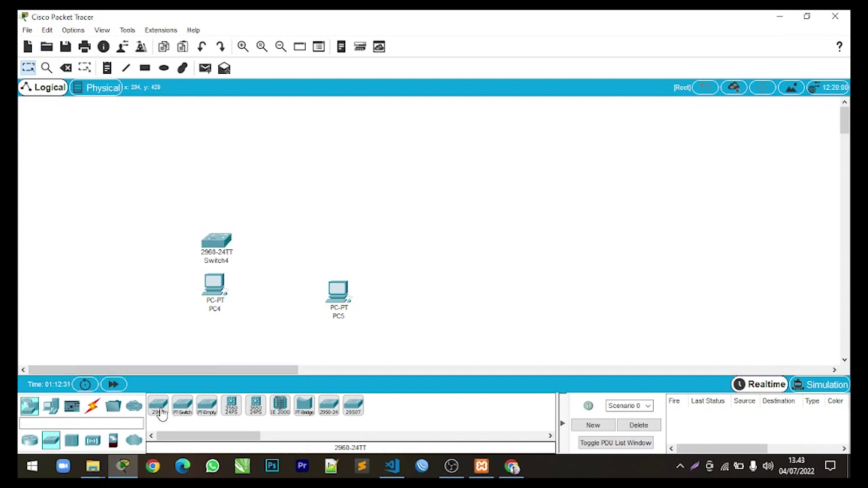
{"action": "left_click_drag", "start_coordinate": [161, 415], "coordinate": [341, 254]}
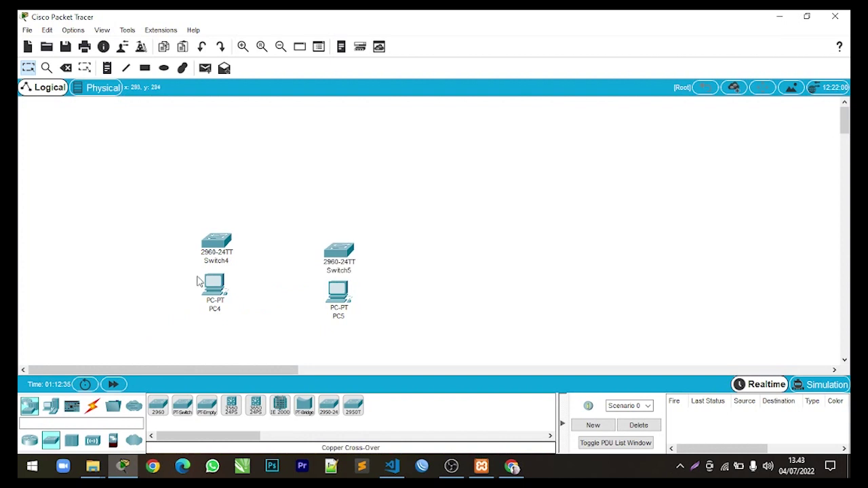
Step: Place two 1941 routers in the workspace, one above each switch
{"action": "left_click", "coordinate": [28, 444]}
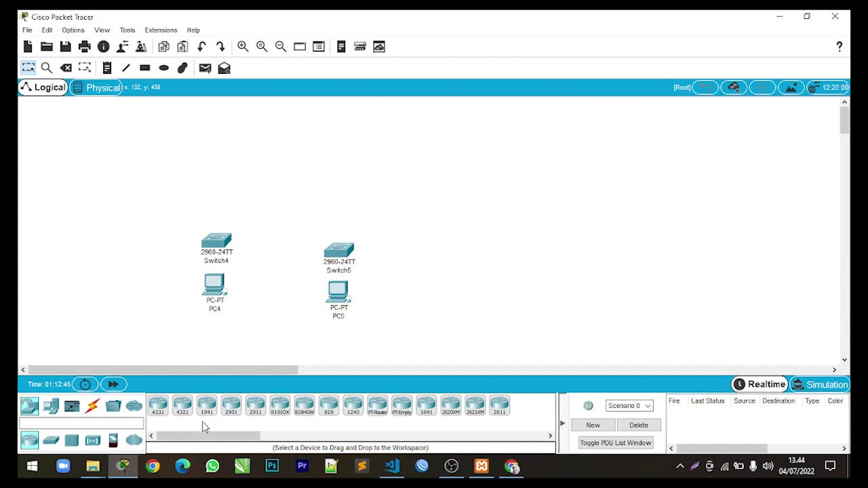
{"action": "left_click_drag", "start_coordinate": [207, 416], "coordinate": [209, 166]}
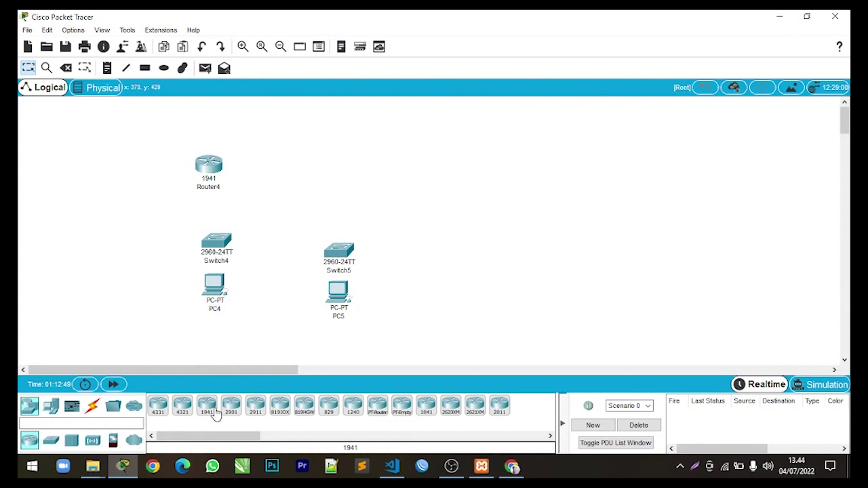
{"action": "left_click_drag", "start_coordinate": [208, 411], "coordinate": [354, 178]}
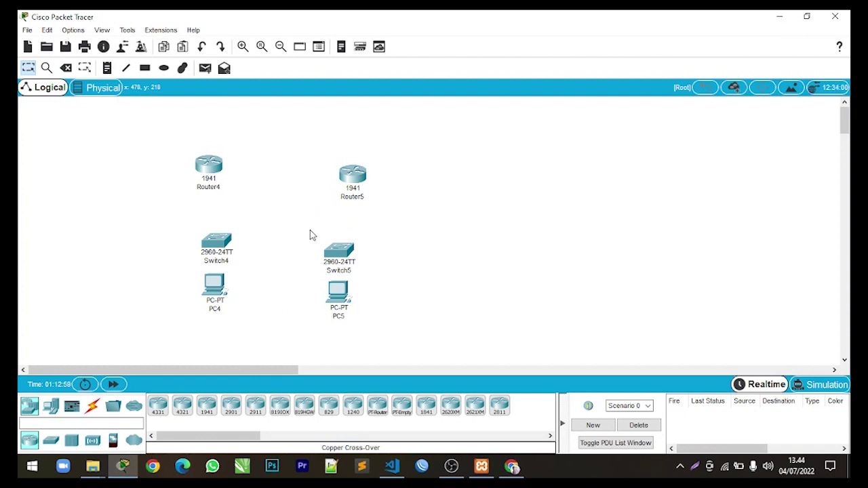
{"action": "left_click", "coordinate": [90, 409]}
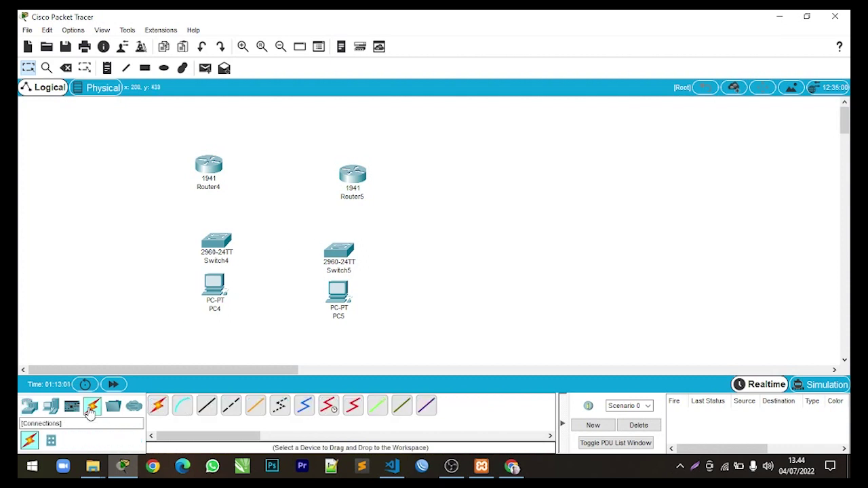
{"action": "left_click", "coordinate": [208, 412]}
{"action": "left_click", "coordinate": [217, 240]}
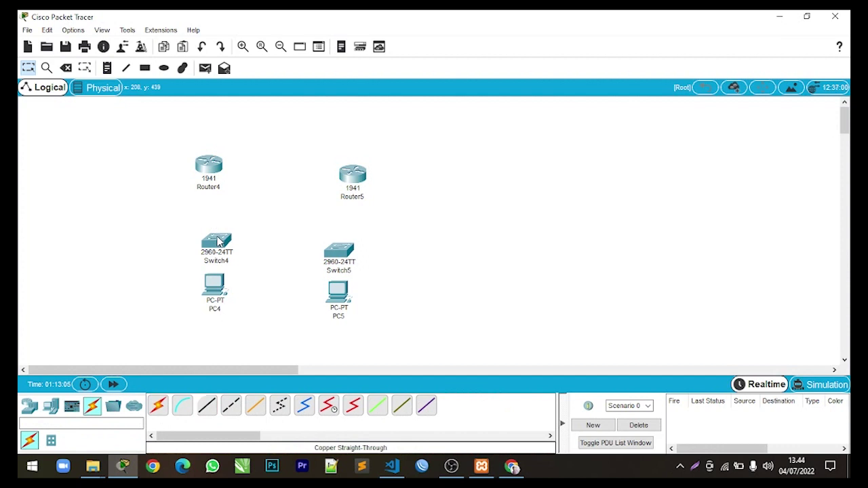
{"action": "left_click", "coordinate": [217, 240]}
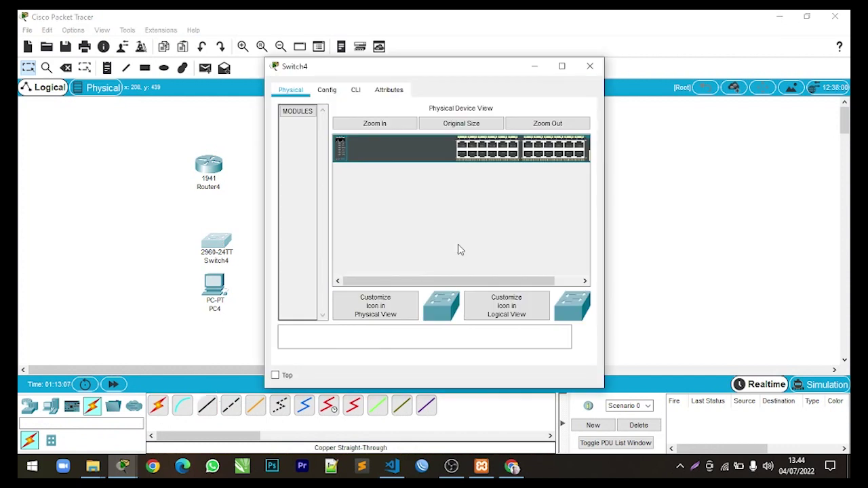
{"action": "left_click", "coordinate": [589, 66]}
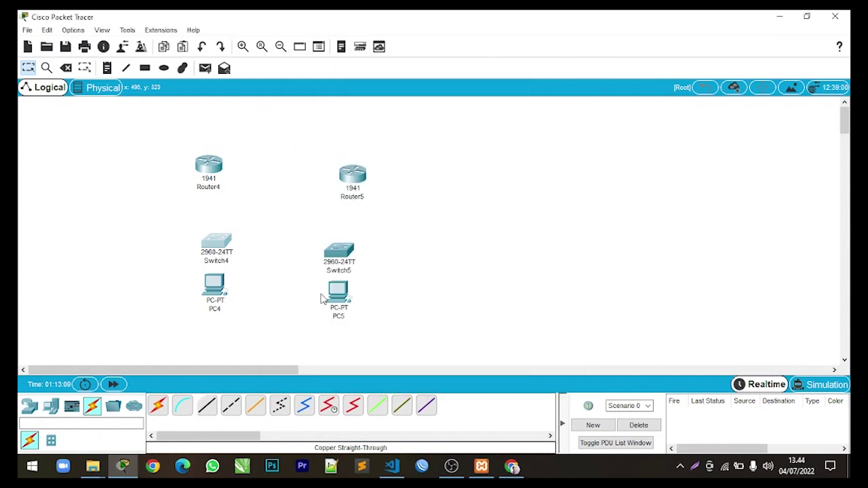
Step: Connect Switch4's GigabitEthernet0/1 port to PC4's FastEthernet0 port with a copper straight-through cable
{"action": "left_click", "coordinate": [207, 406]}
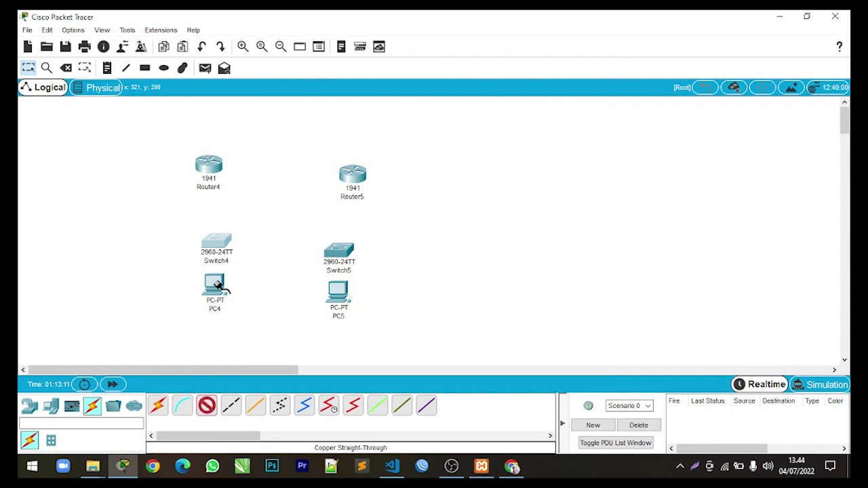
{"action": "left_click", "coordinate": [221, 238]}
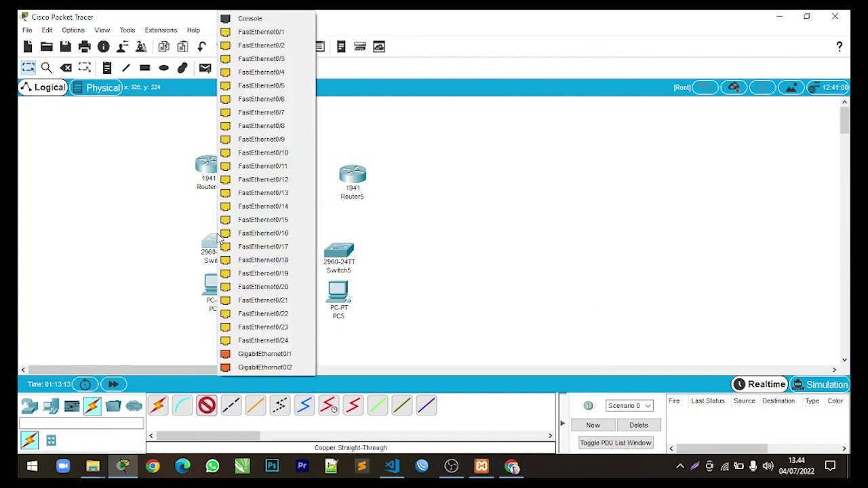
{"action": "left_click", "coordinate": [255, 354]}
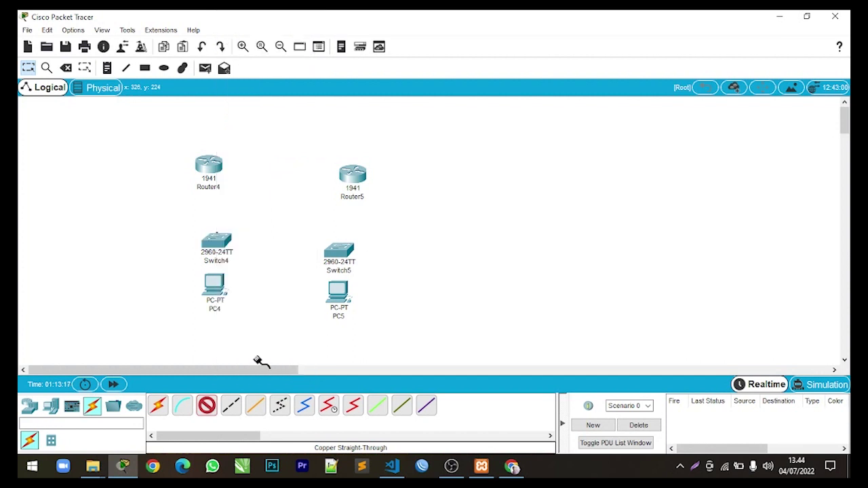
{"action": "left_click", "coordinate": [221, 296]}
{"action": "left_click", "coordinate": [239, 341]}
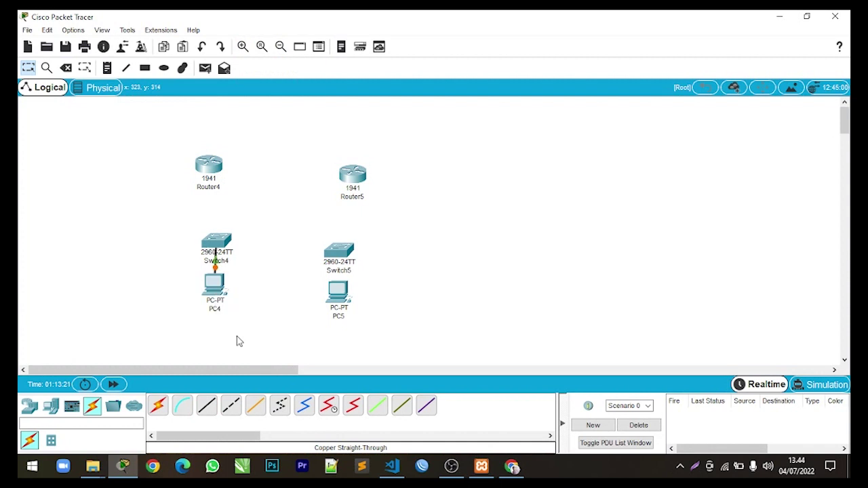
Step: Connect Switch5's GigabitEthernet0/1 port to PC5's FastEthernet0 port with a copper straight-through cable
{"action": "left_click", "coordinate": [207, 406]}
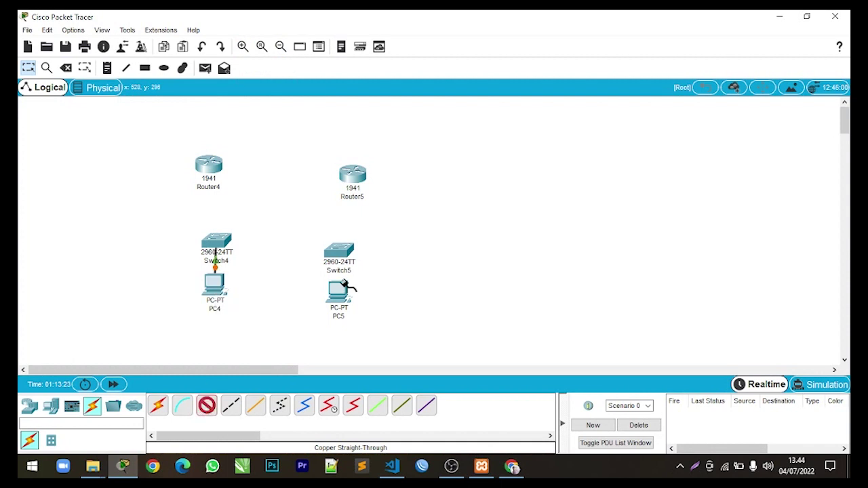
{"action": "left_click", "coordinate": [338, 255]}
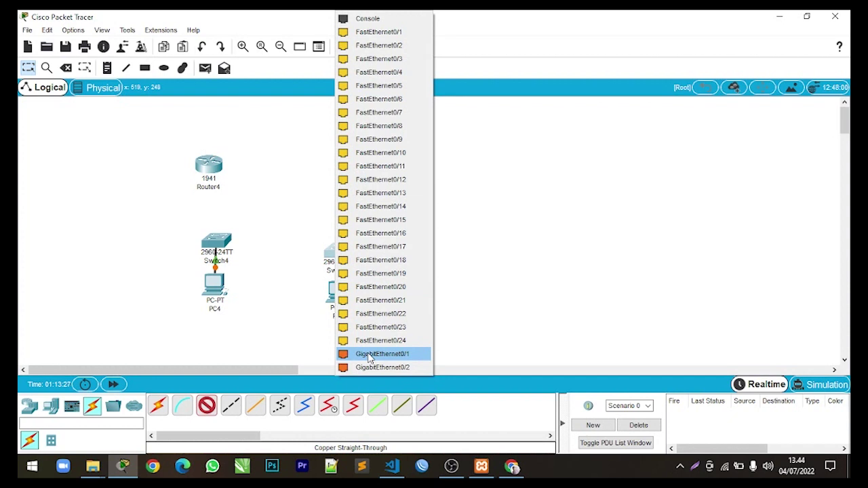
{"action": "left_click", "coordinate": [370, 354]}
{"action": "left_click", "coordinate": [343, 297]}
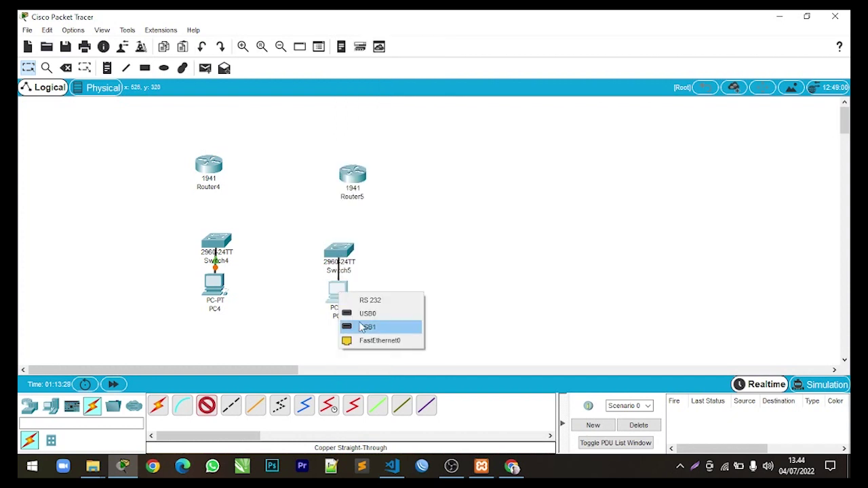
{"action": "left_click", "coordinate": [368, 340]}
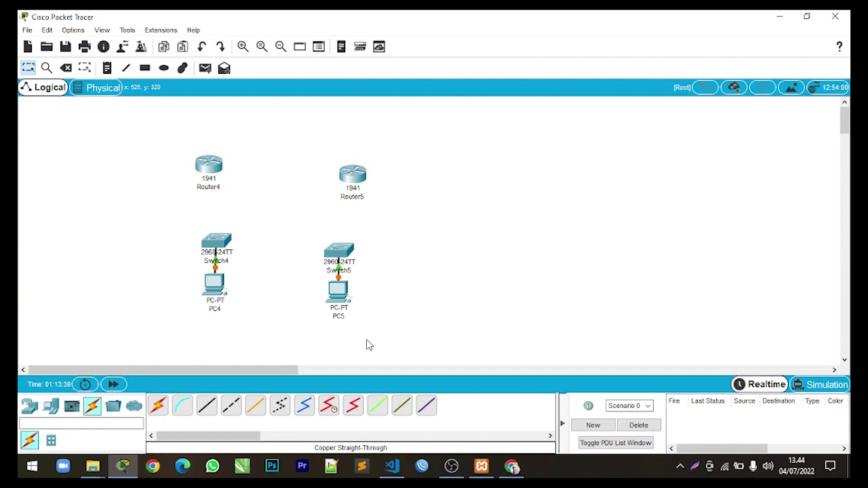
Step: Connect Router4's GigabitEthernet0/0 port to Switch4's GigabitEthernet0/2 port with a copper straight-through cable
{"action": "left_click", "coordinate": [209, 410]}
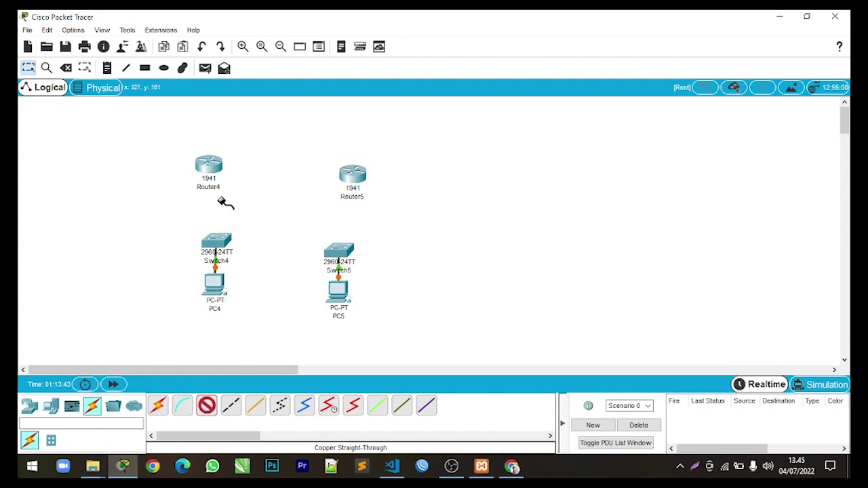
{"action": "left_click", "coordinate": [209, 168]}
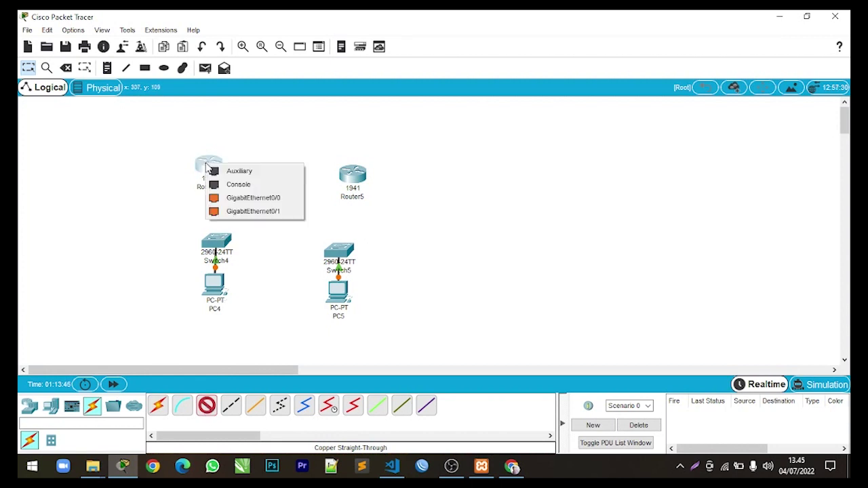
{"action": "left_click", "coordinate": [252, 198]}
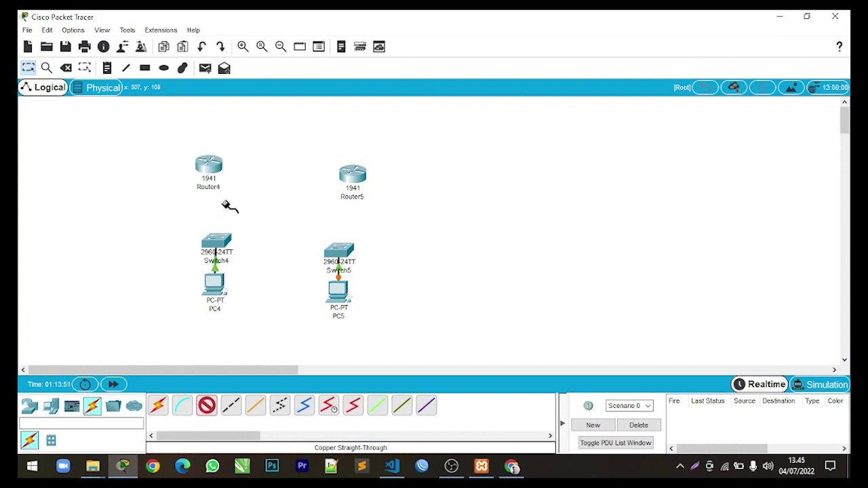
{"action": "left_click", "coordinate": [216, 244]}
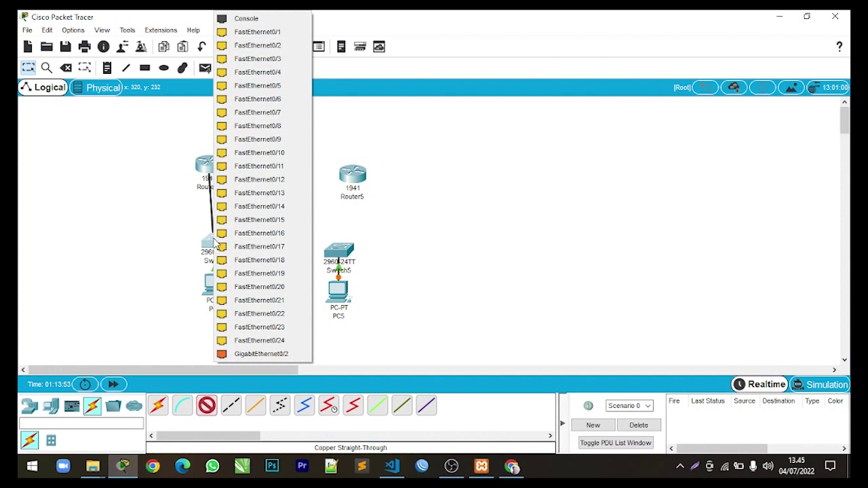
{"action": "left_click", "coordinate": [249, 355]}
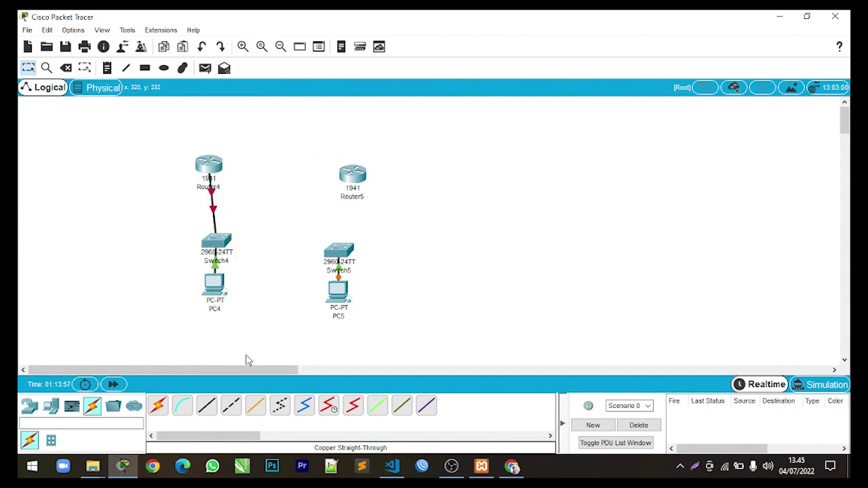
Step: Connect Router5's GigabitEthernet0/0 port to Switch5's GigabitEthernet0/2 port with a copper straight-through cable
{"action": "left_click", "coordinate": [205, 405]}
{"action": "left_click", "coordinate": [361, 175]}
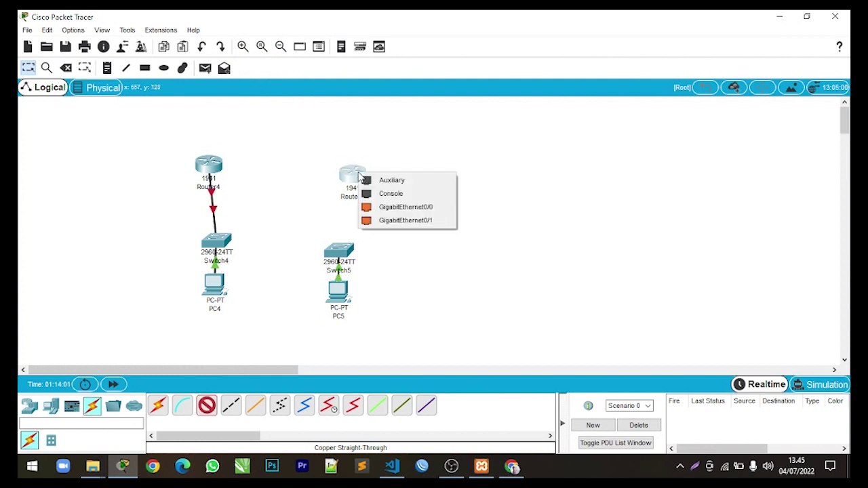
{"action": "left_click", "coordinate": [374, 213]}
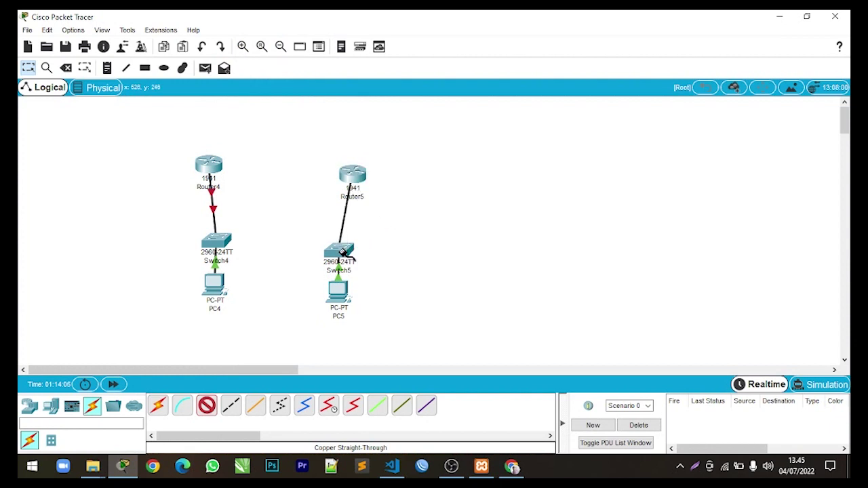
{"action": "left_click", "coordinate": [348, 250]}
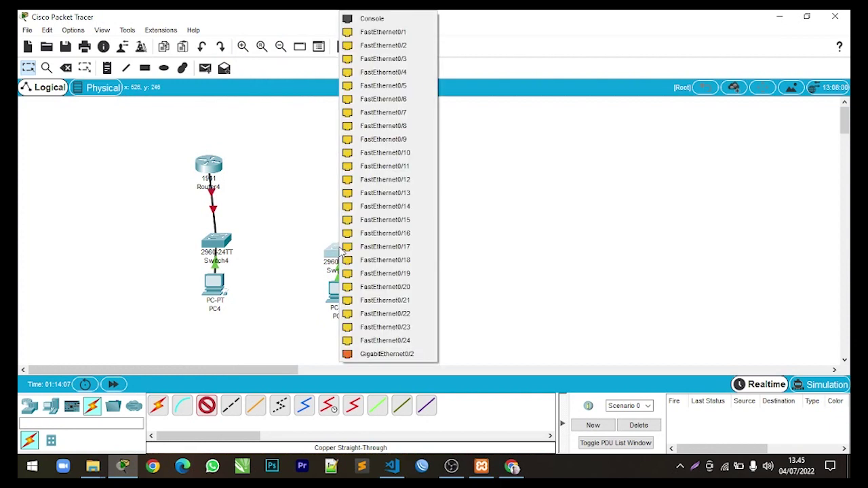
{"action": "left_click", "coordinate": [383, 356]}
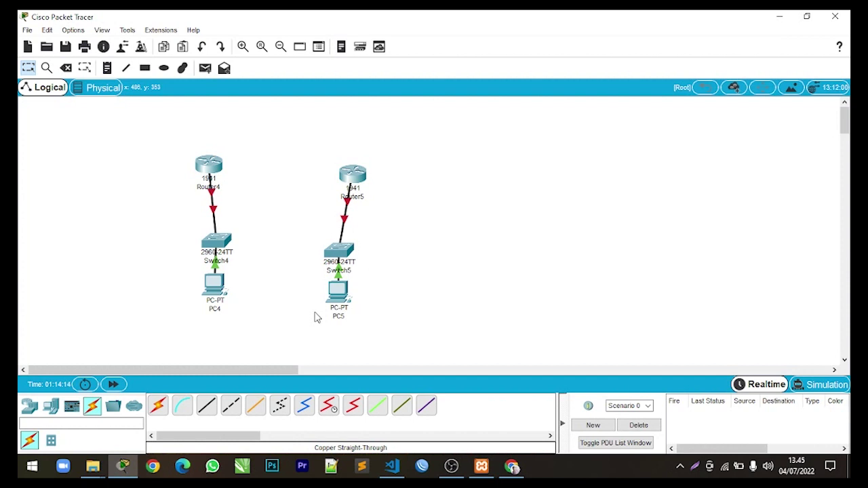
Step: Link the GigabitEthernet0/1 ports of Router4 and Router5 with a copper cross-over cable
{"action": "left_click", "coordinate": [231, 405]}
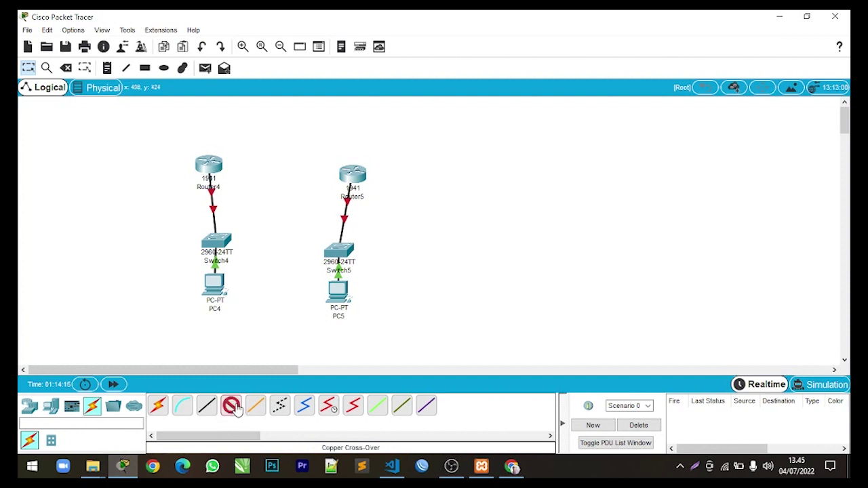
{"action": "left_click", "coordinate": [211, 162]}
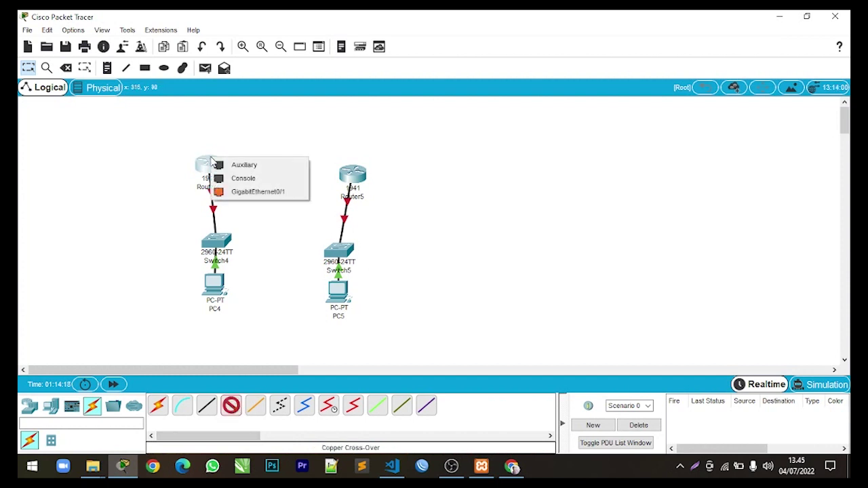
{"action": "left_click", "coordinate": [258, 192]}
{"action": "left_click", "coordinate": [344, 171]}
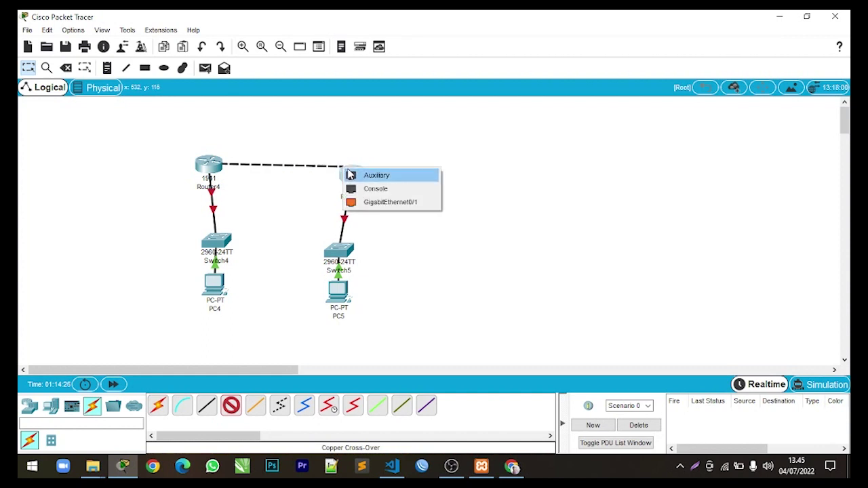
{"action": "left_click", "coordinate": [374, 203]}
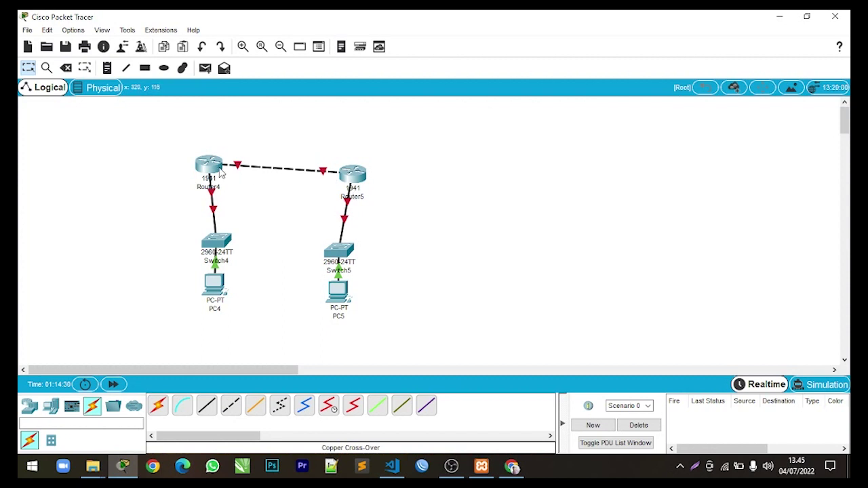
Step: Rearrange the devices into two vertical columns, each with its router above its switch and its PC below
{"action": "left_click_drag", "start_coordinate": [219, 172], "coordinate": [203, 151]}
{"action": "left_click_drag", "start_coordinate": [351, 175], "coordinate": [385, 143]}
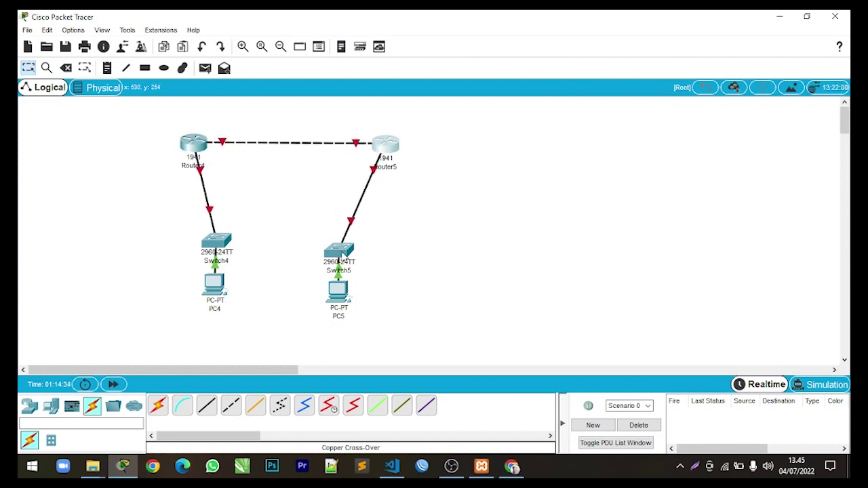
{"action": "left_click_drag", "start_coordinate": [341, 255], "coordinate": [388, 247]}
{"action": "left_click_drag", "start_coordinate": [339, 293], "coordinate": [390, 333]}
{"action": "left_click_drag", "start_coordinate": [226, 257], "coordinate": [198, 249]}
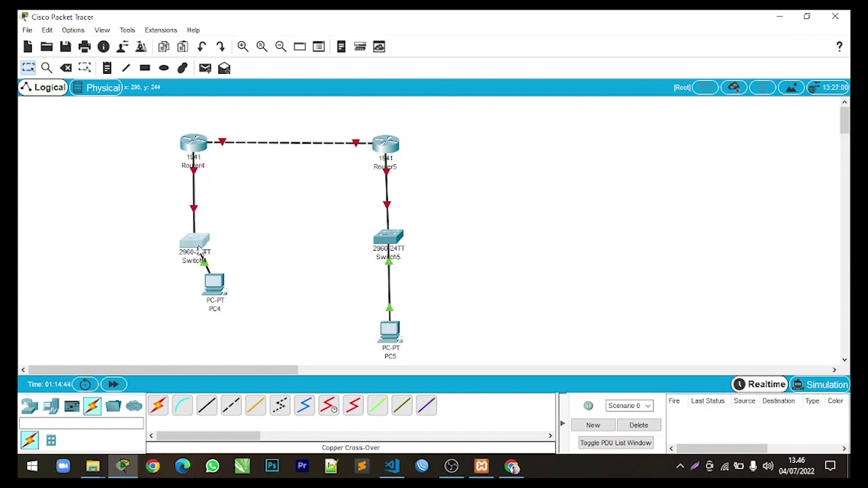
{"action": "left_click_drag", "start_coordinate": [218, 283], "coordinate": [197, 329]}
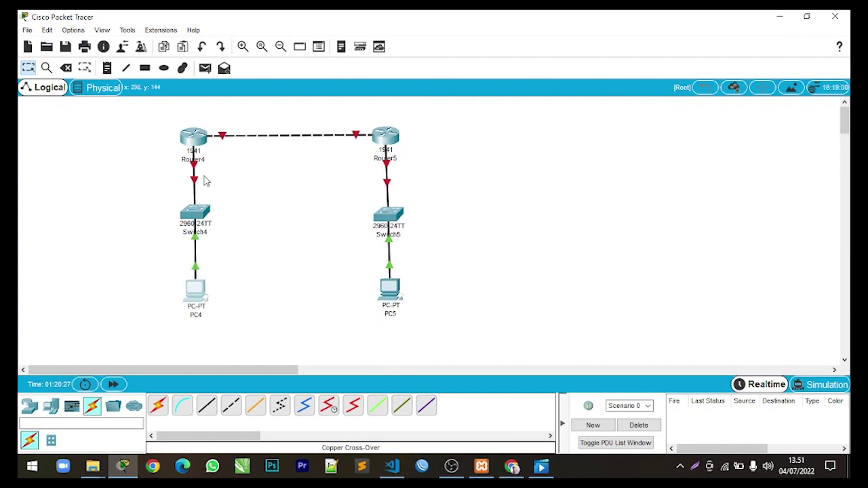
Step: Add the address note 192.168.1.2 below PC4 and the note 192.168.2.2 below PC5
{"action": "left_click", "coordinate": [107, 68]}
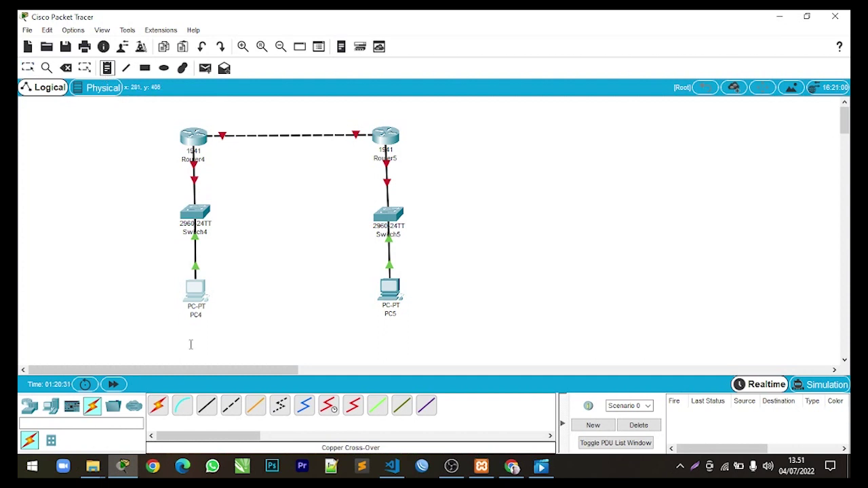
{"action": "left_click", "coordinate": [172, 330]}
{"action": "type", "text": "192.168.1.2"}
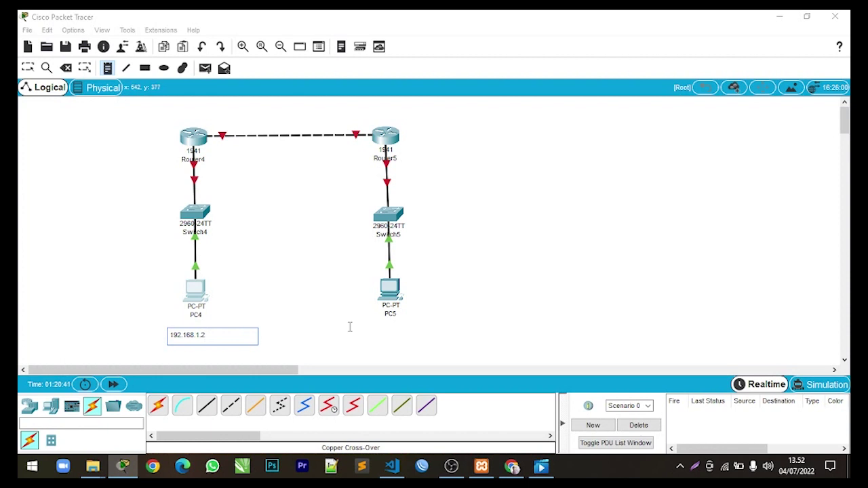
{"action": "left_click", "coordinate": [351, 327]}
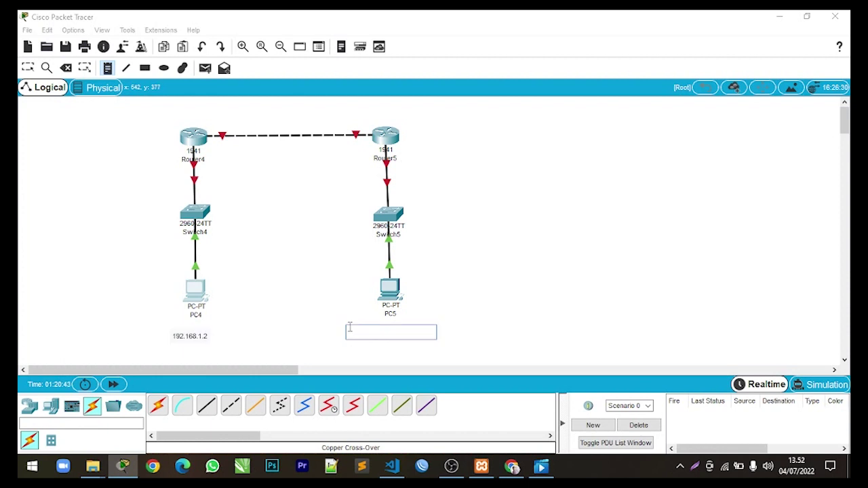
{"action": "type", "text": "192.168.2.2"}
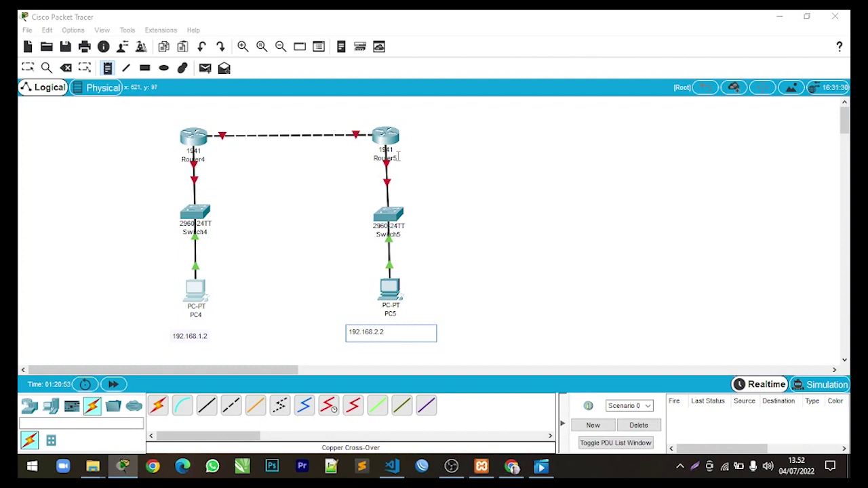
Step: Add a two-line note above Router4 reading Gig0/1 and 192.168.100.1
{"action": "left_click", "coordinate": [171, 112]}
{"action": "type", "text": "19"}
{"action": "key", "text": "BackSpace"}
{"action": "key", "text": "BackSpace"}
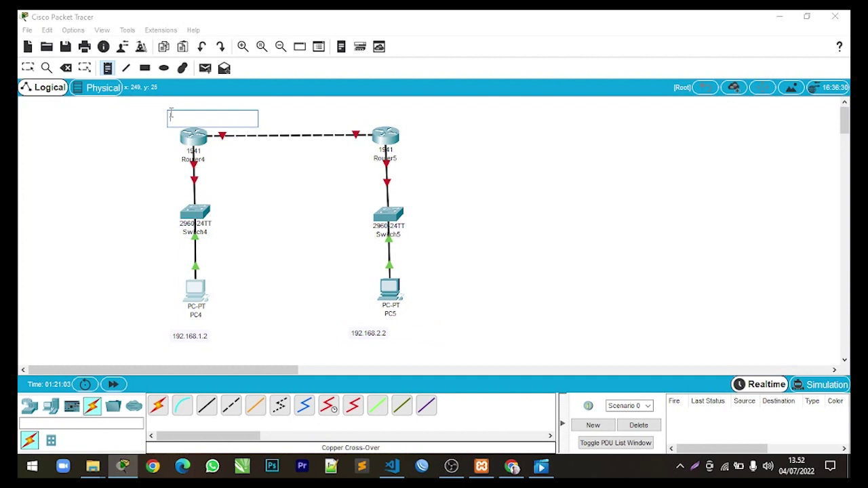
{"action": "type", "text": "Sig0/1"}
{"action": "key", "text": "Return"}
{"action": "type", "text": "192.168"}
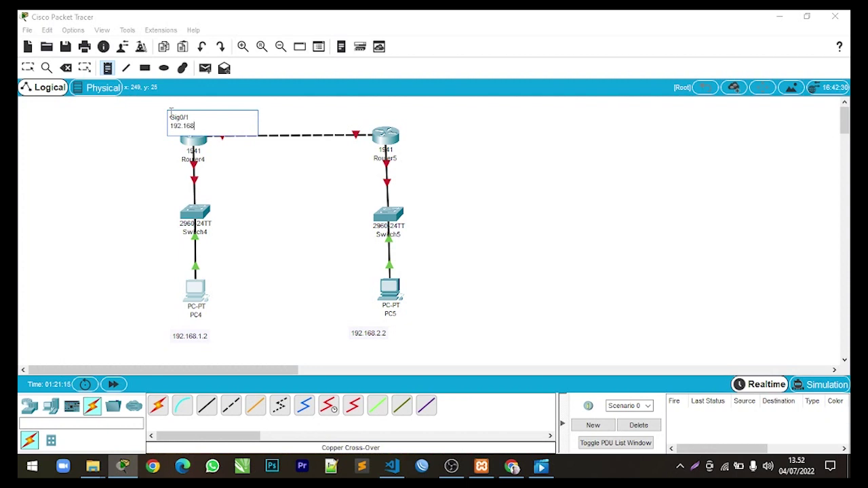
{"action": "type", "text": ".100.1"}
Step: Add a two-line note above Router5 reading Gig0/1 and 192.168.100.2
{"action": "left_click", "coordinate": [356, 110]}
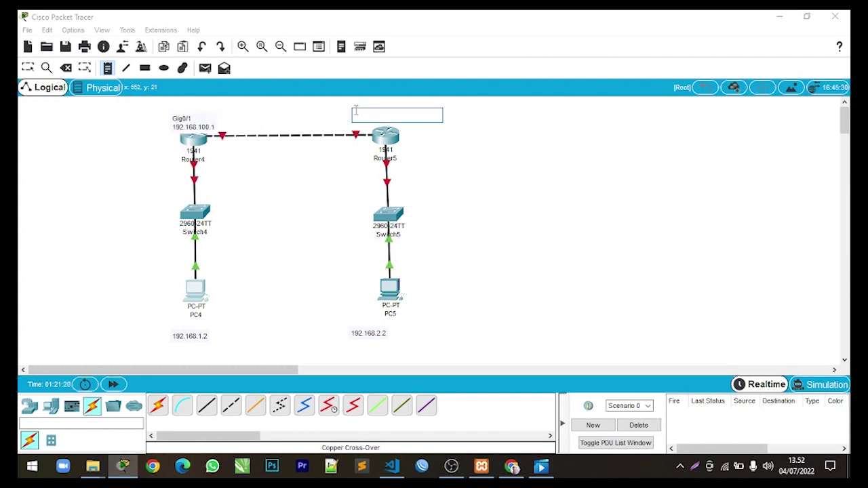
{"action": "type", "text": "Gig0"}
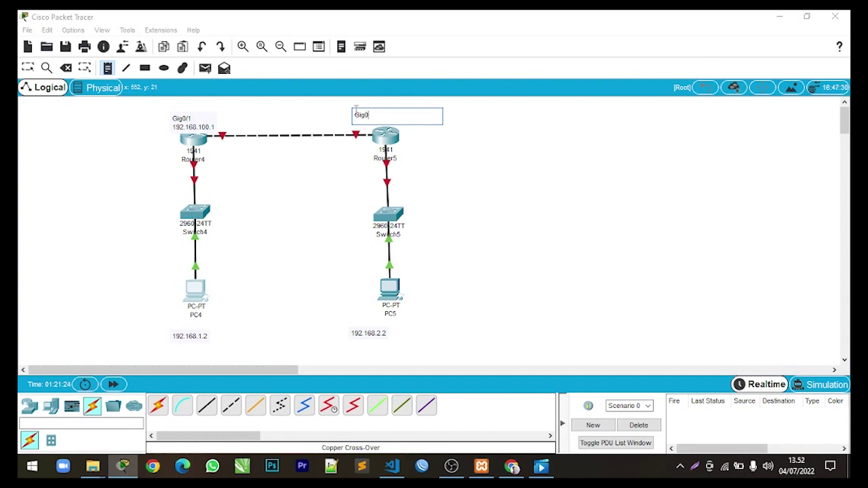
{"action": "type", "text": "/1"}
{"action": "key", "text": "Return"}
{"action": "type", "text": "192"}
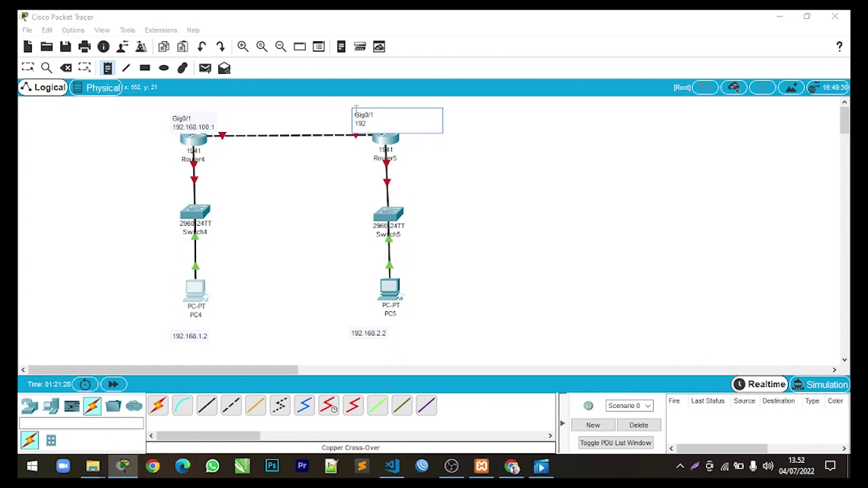
{"action": "type", "text": ".168.100.2"}
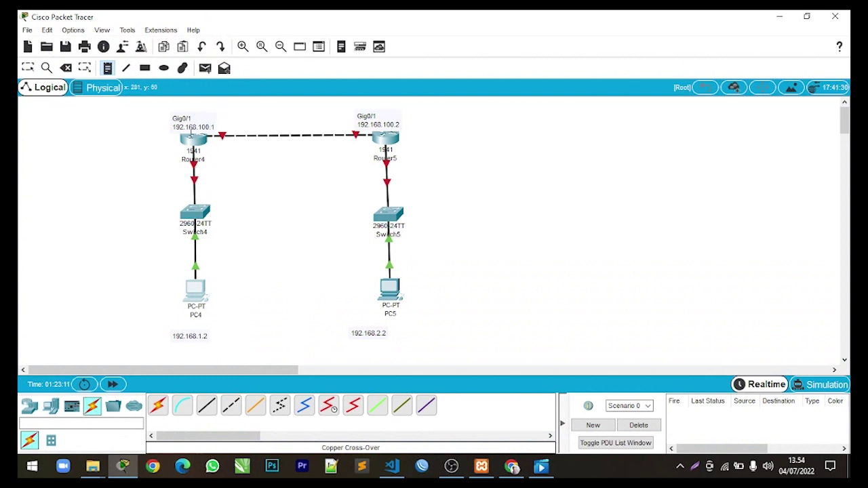
Step: Move both Gig0/1 notes slightly up so they no longer overlap the router icons
{"action": "key", "text": "Escape"}
{"action": "left_click_drag", "start_coordinate": [198, 127], "coordinate": [196, 114]}
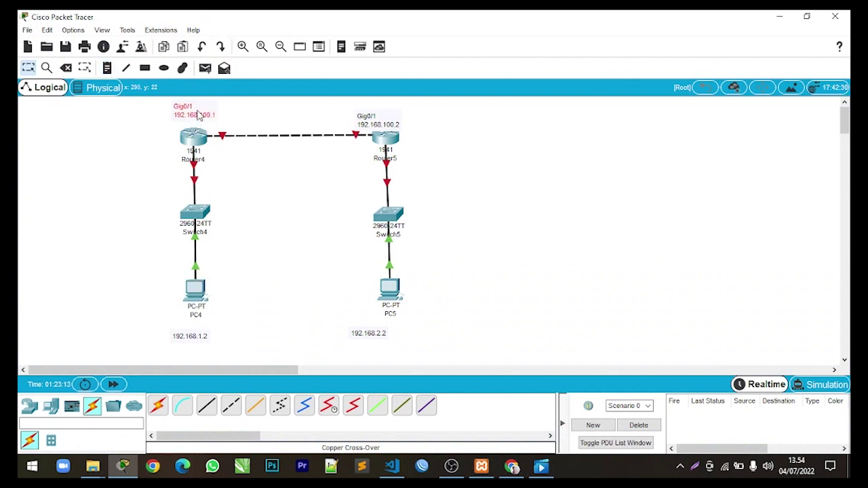
{"action": "left_click_drag", "start_coordinate": [388, 120], "coordinate": [397, 111]}
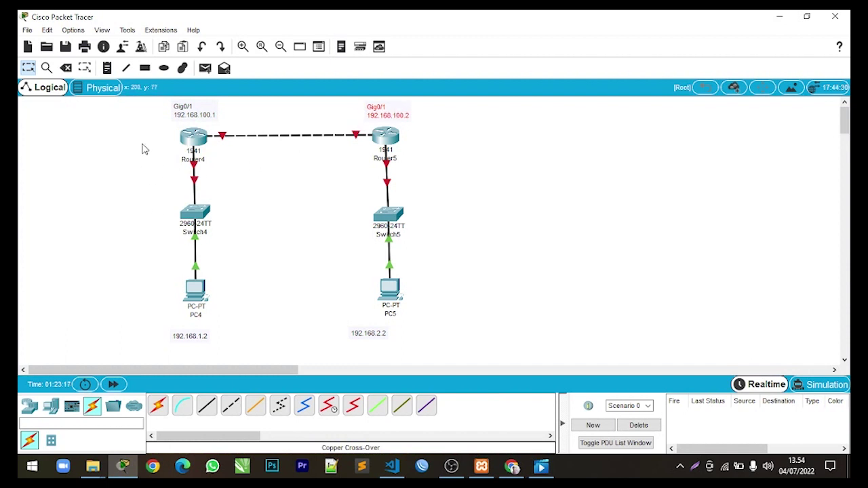
Step: Add a two-line note beside the Router4–Switch4 link reading Gig0/0 and 192.168.1.1
{"action": "left_click", "coordinate": [106, 68]}
{"action": "left_click", "coordinate": [132, 169]}
{"action": "type", "text": "Gig0/0"}
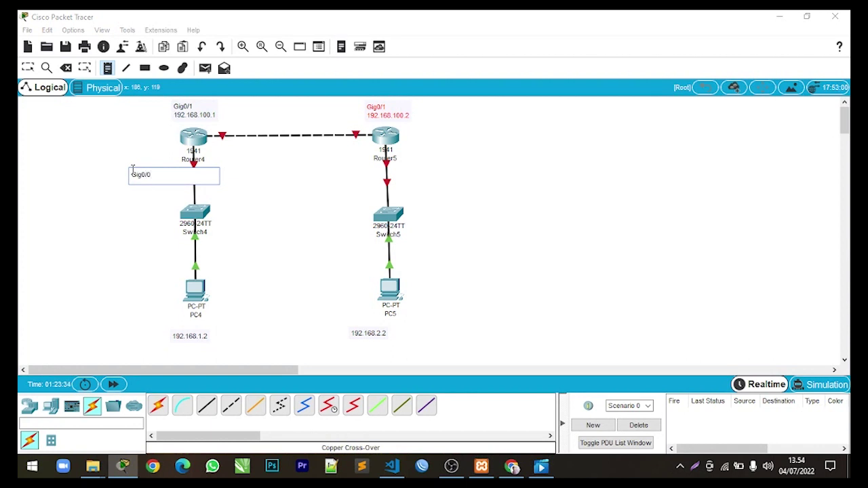
{"action": "key", "text": "Return"}
{"action": "type", "text": "1"}
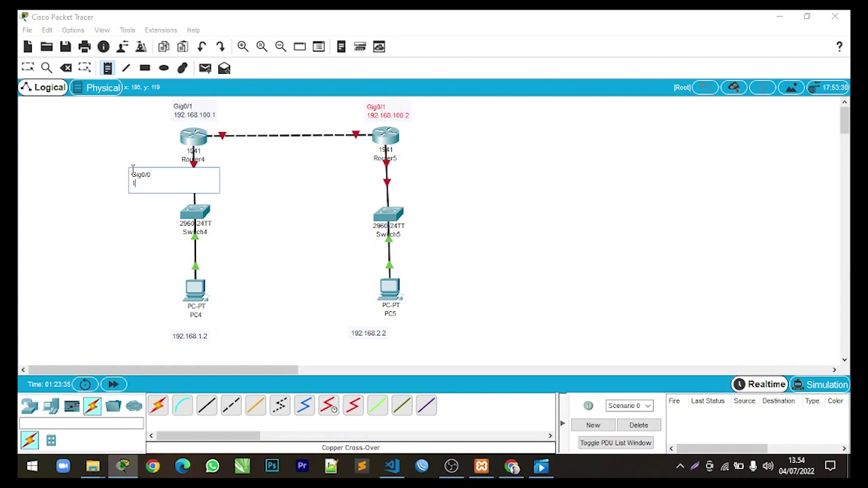
{"action": "type", "text": "92.168.1.1"}
Step: Add a two-line note beside the Router5–Switch5 link reading Gig0/0 and 192.168.2.1
{"action": "left_click", "coordinate": [404, 166]}
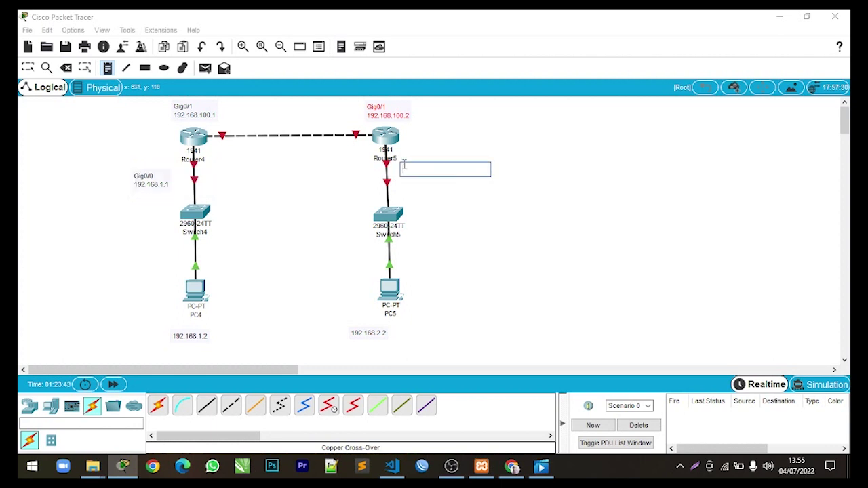
{"action": "type", "text": "G"}
{"action": "type", "text": "Gi"}
{"action": "type", "text": "g"}
{"action": "type", "text": "0/0"}
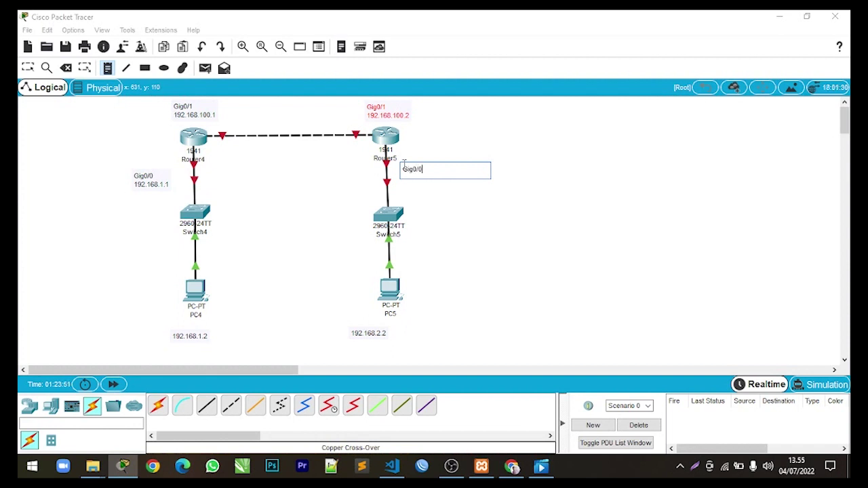
{"action": "key", "text": "Return"}
{"action": "type", "text": "192.168.1.2"}
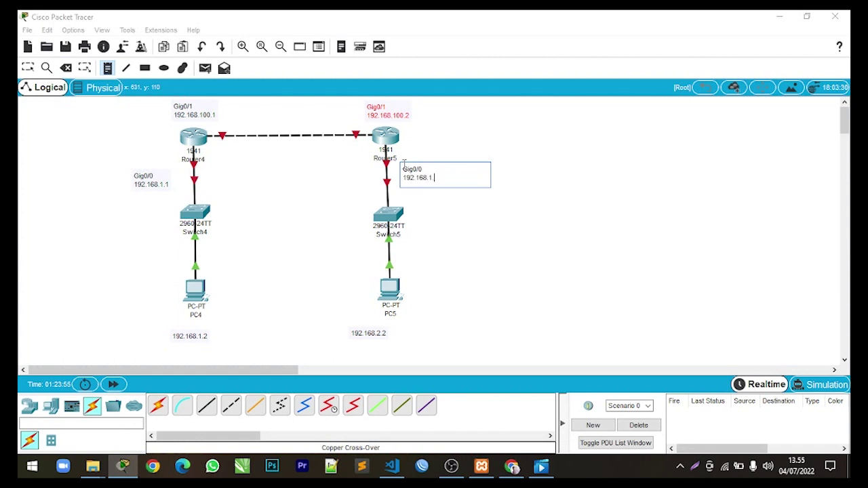
{"action": "key", "text": "BackSpace"}
{"action": "key", "text": "BackSpace"}
{"action": "key", "text": "BackSpace"}
{"action": "type", "text": ".2"}
{"action": "key", "text": "Escape"}
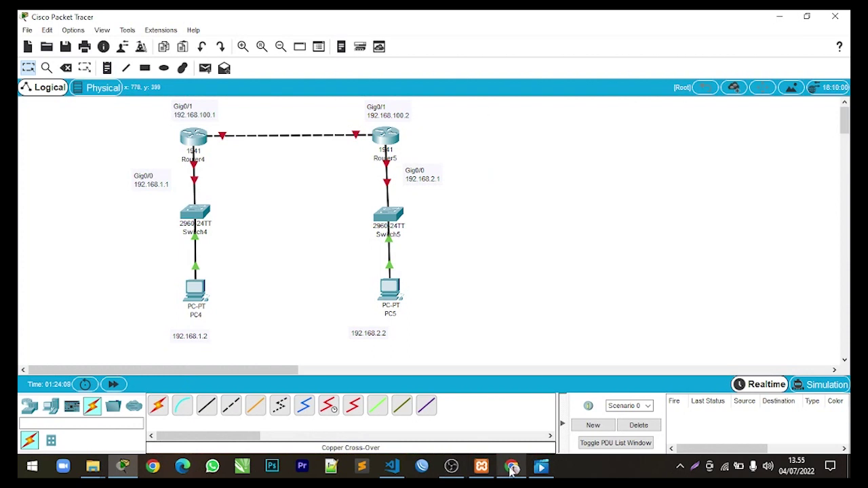
Step: Move the whole topology together with its notes closer to the middle of the workspace
{"action": "mouse_move", "coordinate": [512, 471]}
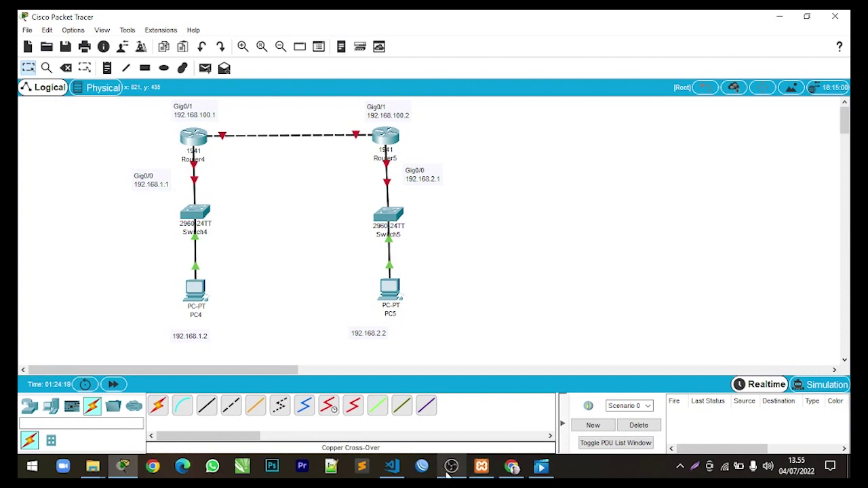
{"action": "left_click_drag", "start_coordinate": [107, 111], "coordinate": [499, 337]}
{"action": "left_click_drag", "start_coordinate": [393, 295], "coordinate": [478, 307]}
{"action": "left_click", "coordinate": [587, 302]}
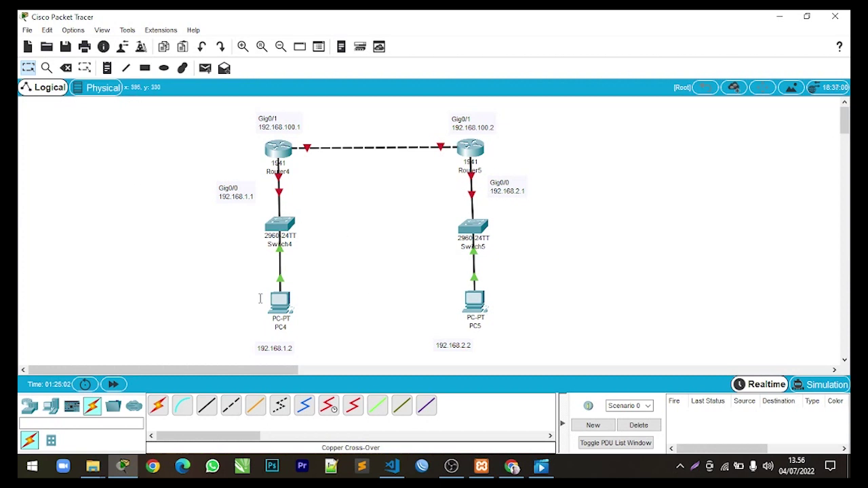
Step: Configure PC4 with static IP address 192.168.1.2, subnet mask 255.255.255.0 and default gateway 192.168.1.1
{"action": "left_click", "coordinate": [278, 306]}
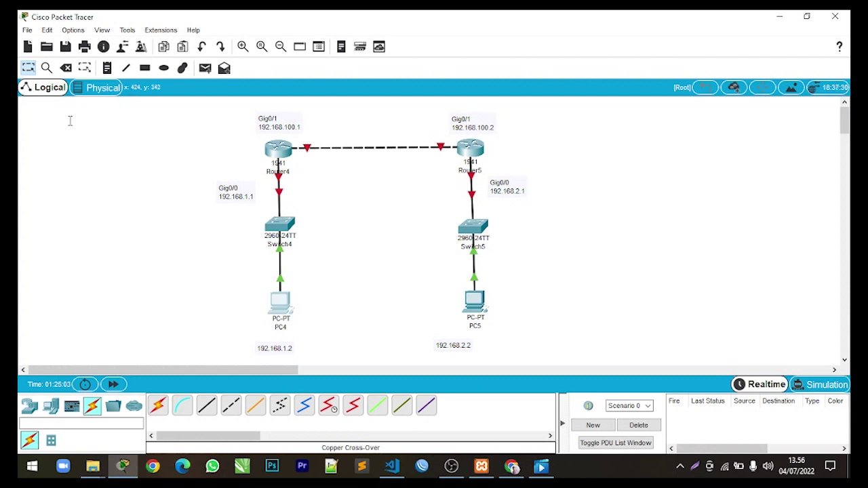
{"action": "left_click", "coordinate": [26, 72]}
{"action": "left_click", "coordinate": [282, 308]}
{"action": "left_click_drag", "start_coordinate": [377, 64], "coordinate": [530, 67]}
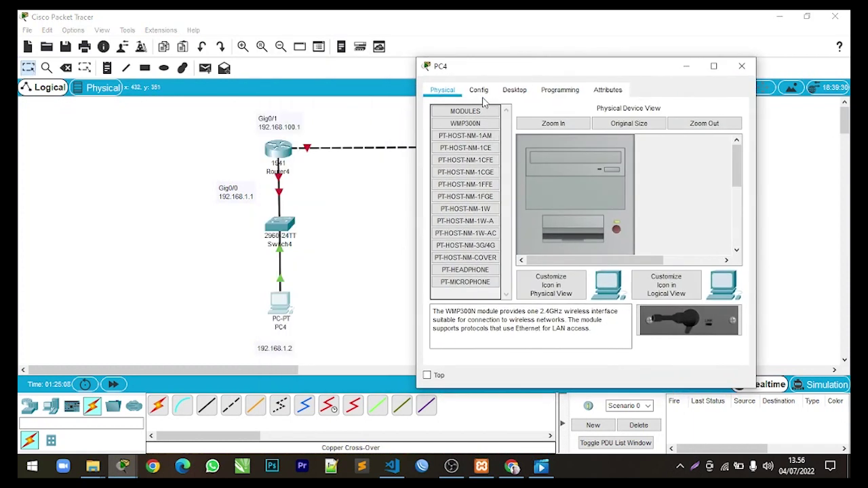
{"action": "left_click", "coordinate": [514, 89]}
{"action": "left_click", "coordinate": [456, 139]}
{"action": "left_click", "coordinate": [549, 179]}
{"action": "type", "text": "192"}
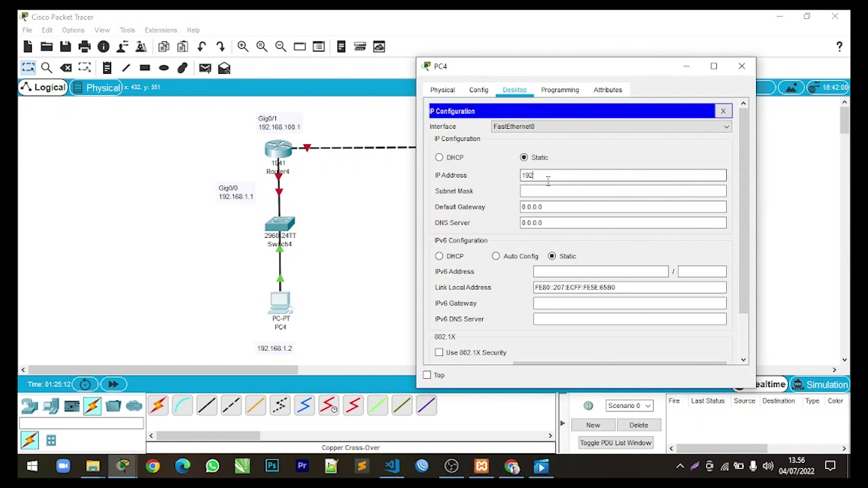
{"action": "type", "text": ".168.1.2"}
{"action": "key", "text": "Tab"}
{"action": "key", "text": "Tab"}
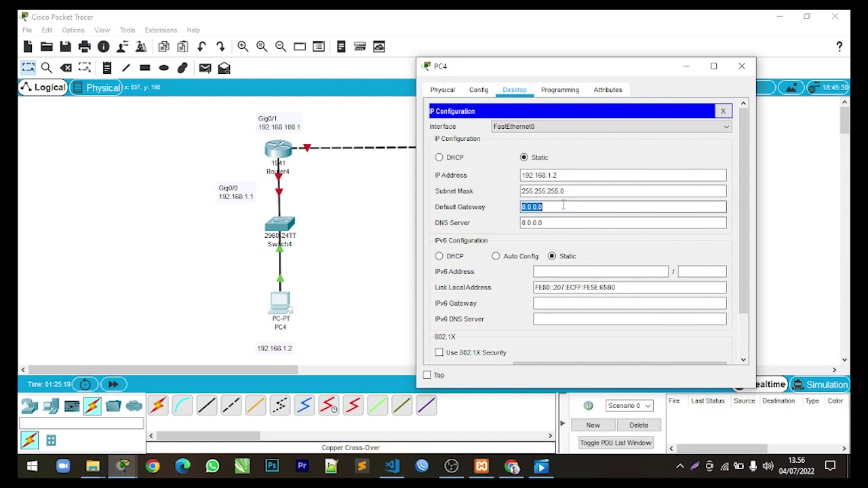
{"action": "type", "text": "192.168.1.1"}
{"action": "left_click", "coordinate": [742, 66]}
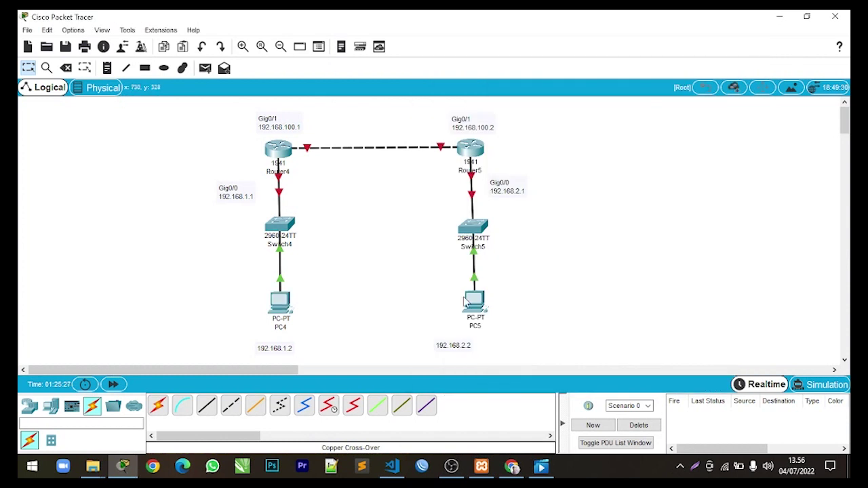
Step: Configure PC5 with static IP address 192.168.2.2, subnet mask 255.255.255.0 and default gateway 192.168.2.1
{"action": "left_click", "coordinate": [473, 305]}
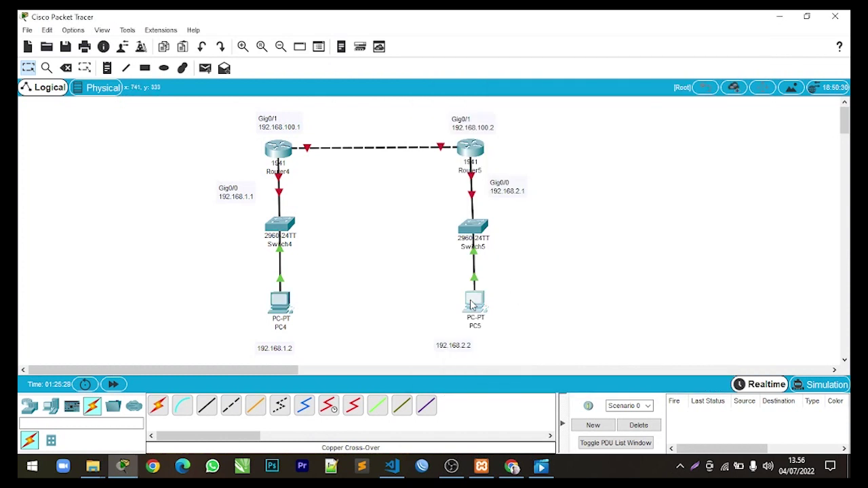
{"action": "left_click_drag", "start_coordinate": [352, 74], "coordinate": [603, 69]}
{"action": "left_click", "coordinate": [517, 86]}
{"action": "left_click", "coordinate": [536, 133]}
{"action": "left_click", "coordinate": [624, 170]}
{"action": "type", "text": "192.168"}
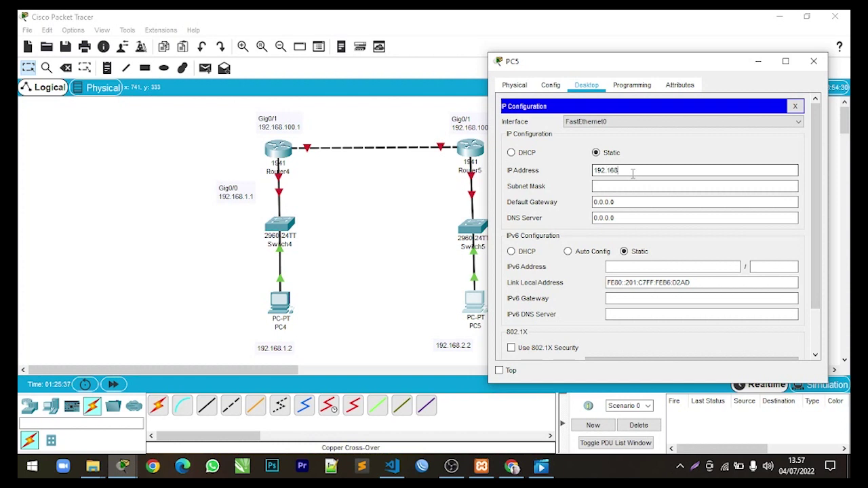
{"action": "type", "text": ".2.2"}
{"action": "key", "text": "Tab"}
{"action": "key", "text": "Tab"}
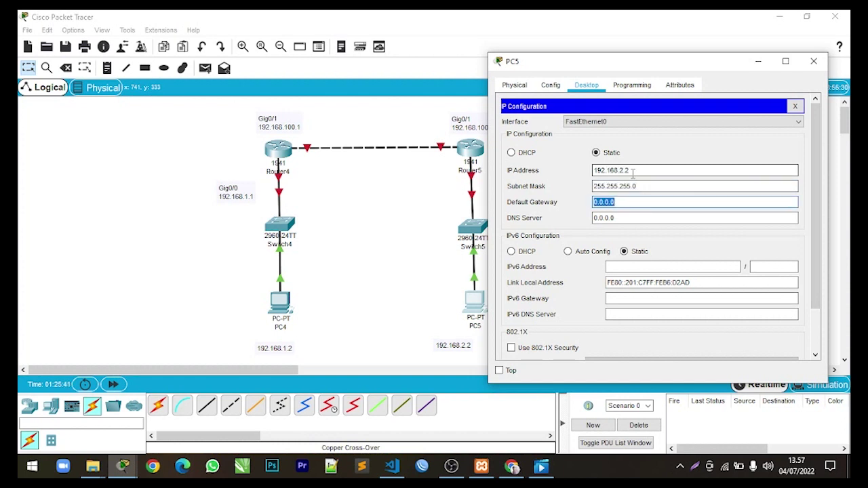
{"action": "left_click_drag", "start_coordinate": [648, 67], "coordinate": [695, 67]}
{"action": "type", "text": "192.168"}
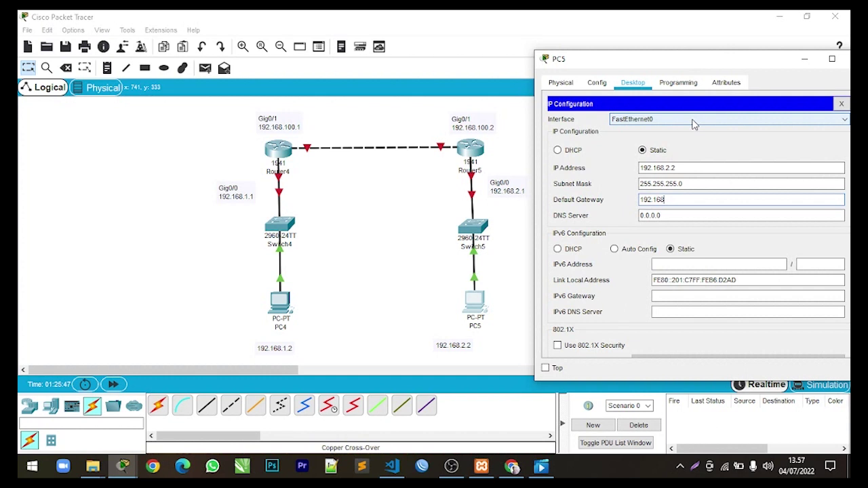
{"action": "type", "text": ".2.1"}
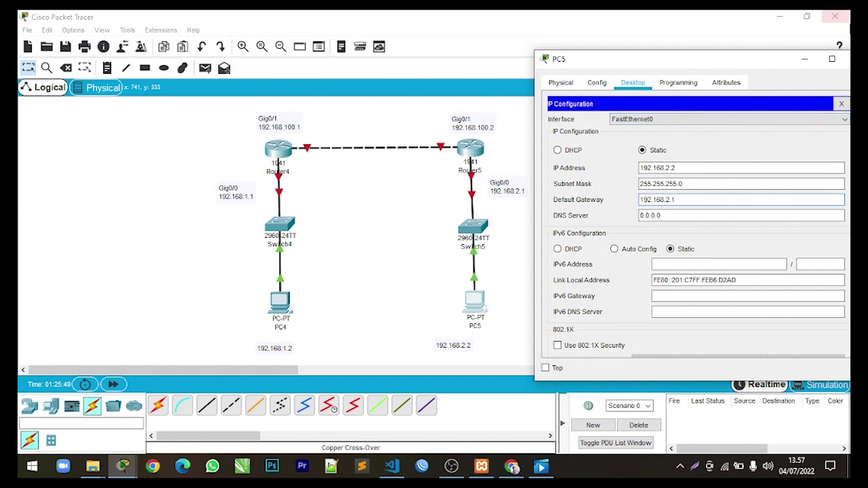
{"action": "left_click_drag", "start_coordinate": [770, 52], "coordinate": [697, 63]}
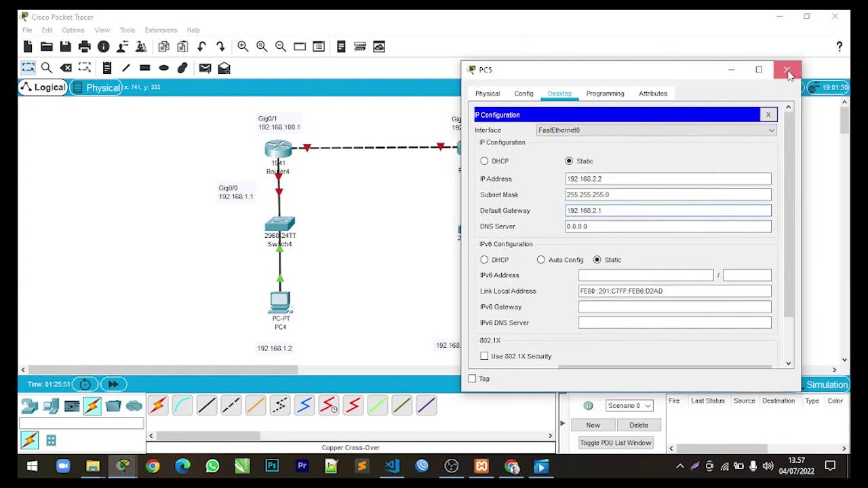
{"action": "left_click", "coordinate": [787, 66]}
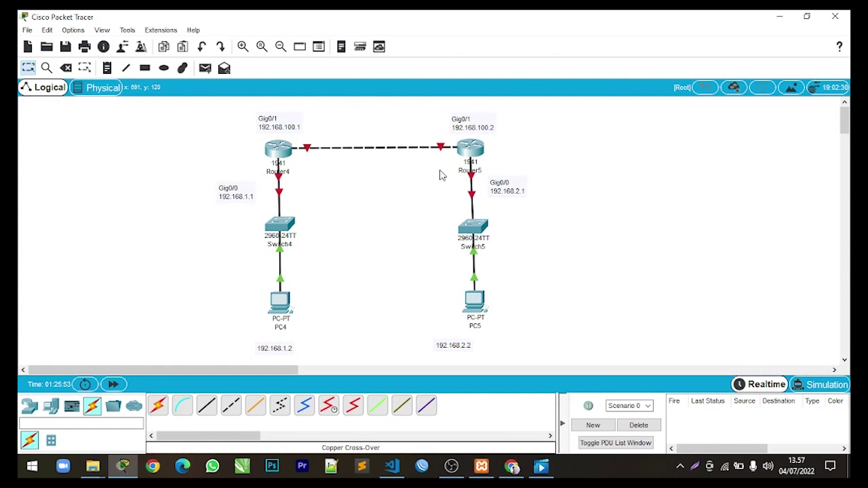
Step: Open Router4's command line, decline the initial configuration dialog and enter global configuration mode with en and conf t
{"action": "left_click", "coordinate": [278, 149]}
{"action": "left_click_drag", "start_coordinate": [349, 71], "coordinate": [494, 65]}
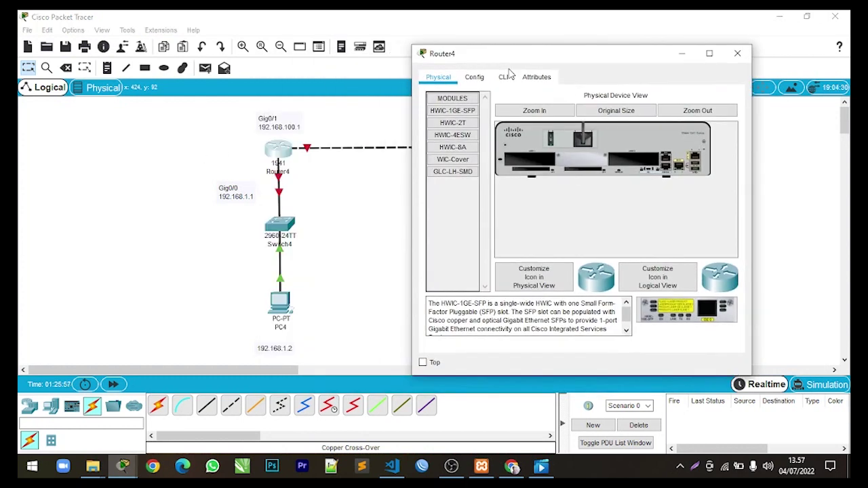
{"action": "left_click", "coordinate": [500, 79]}
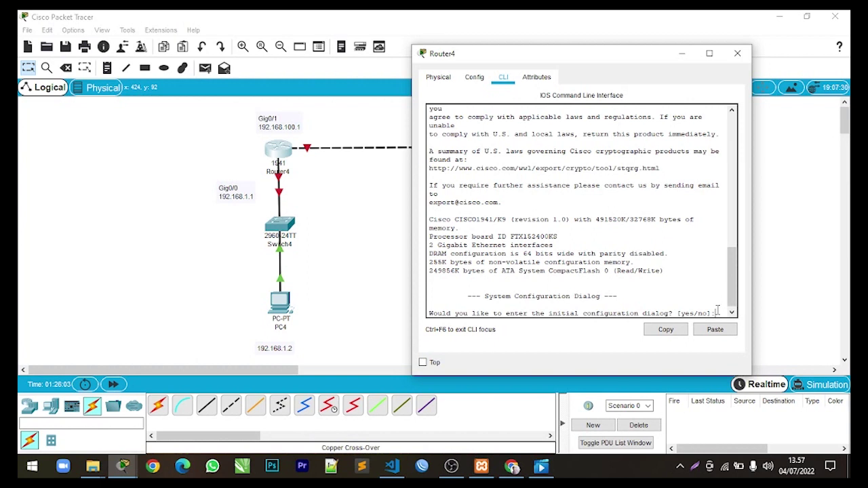
{"action": "type", "text": "no"}
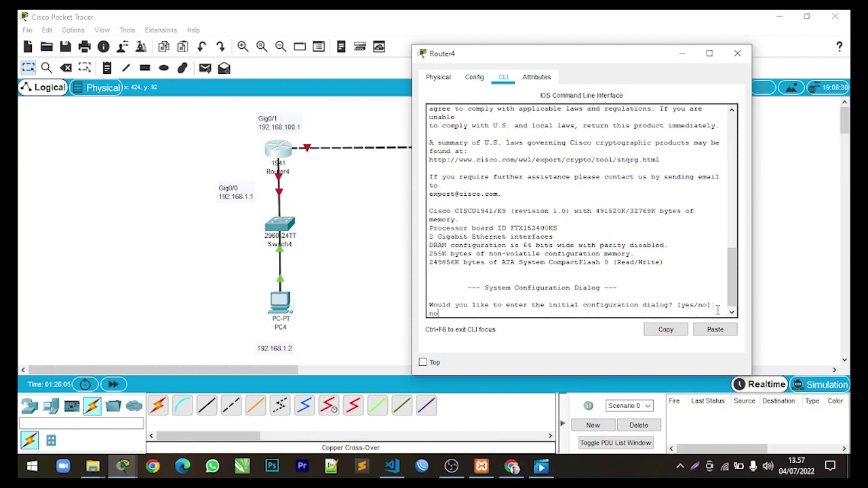
{"action": "key", "text": "Return"}
{"action": "key", "text": "Return"}
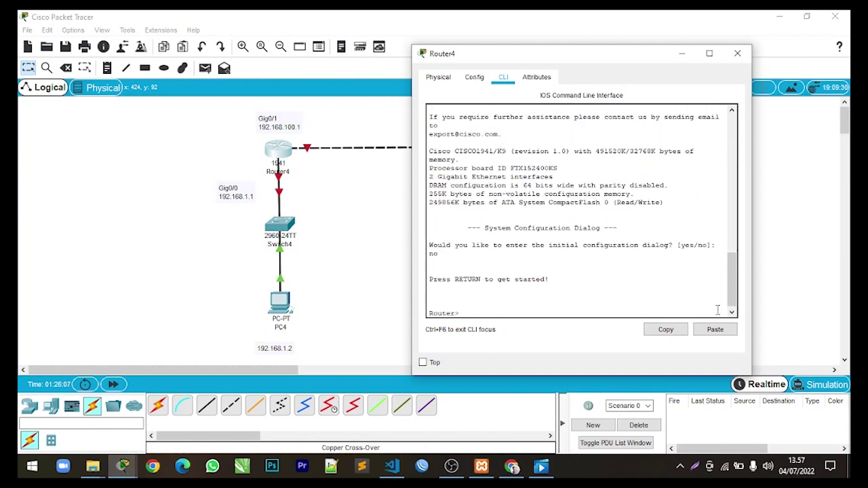
{"action": "type", "text": "en"}
{"action": "key", "text": "Return"}
{"action": "type", "text": "conf t"}
{"action": "key", "text": "Return"}
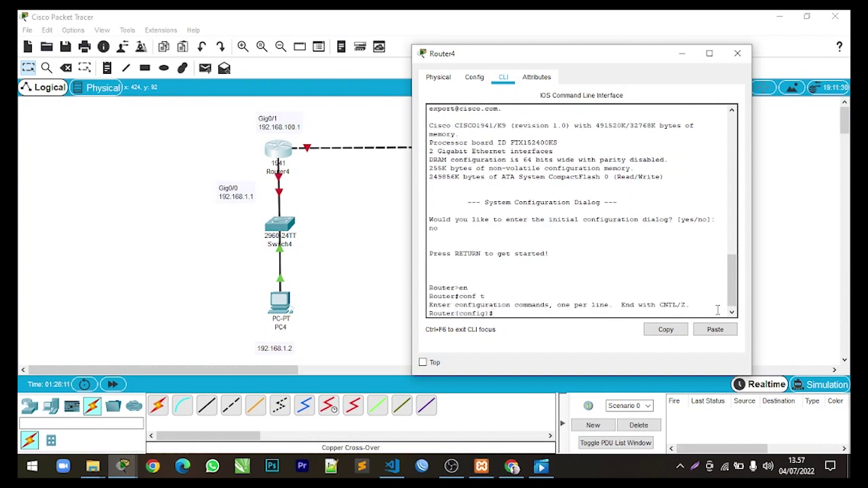
Step: Configure Router4's interface gi0/0 with IP address 192.168.1.1 and mask 255.255.255.0, and enable it with no shut
{"action": "type", "text": "interfa"}
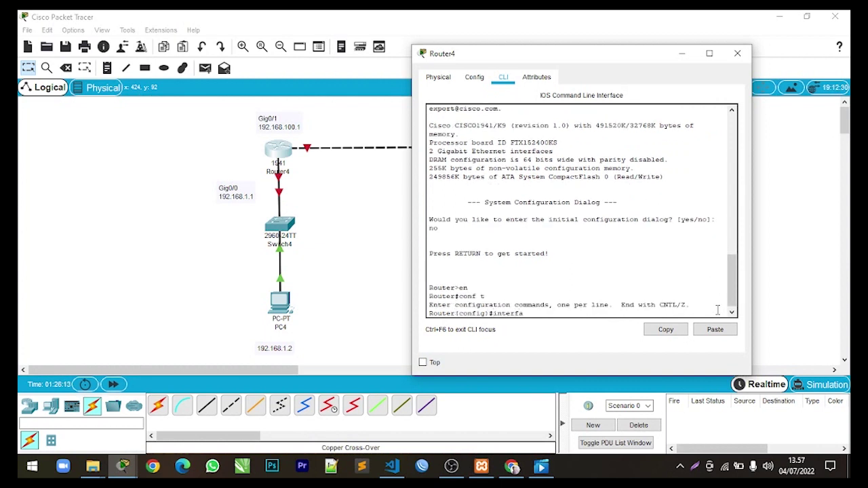
{"action": "key", "text": "BackSpace"}
{"action": "key", "text": "BackSpace"}
{"action": "type", "text": "gi0/0"}
{"action": "key", "text": "Return"}
{"action": "type", "text": "ip address "}
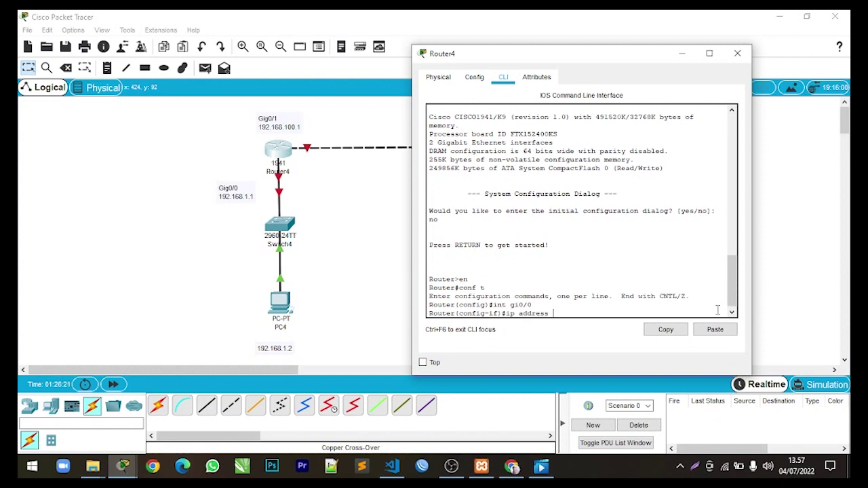
{"action": "type", "text": "192.168.1.1 255.255.255.0"}
{"action": "key", "text": "Return"}
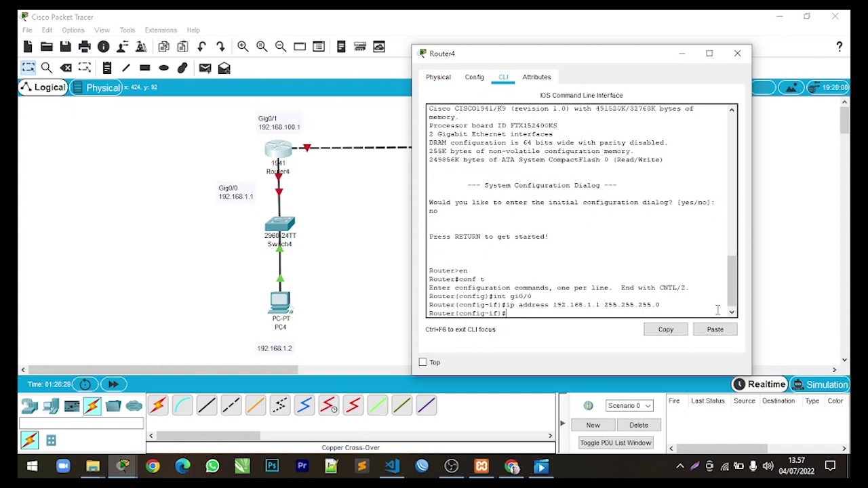
{"action": "type", "text": "no shut"}
{"action": "key", "text": "Return"}
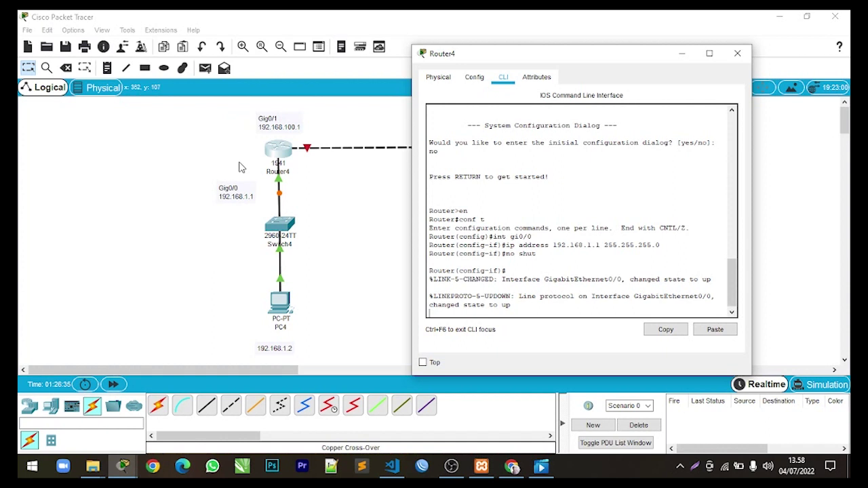
{"action": "left_click_drag", "start_coordinate": [241, 142], "coordinate": [252, 255]}
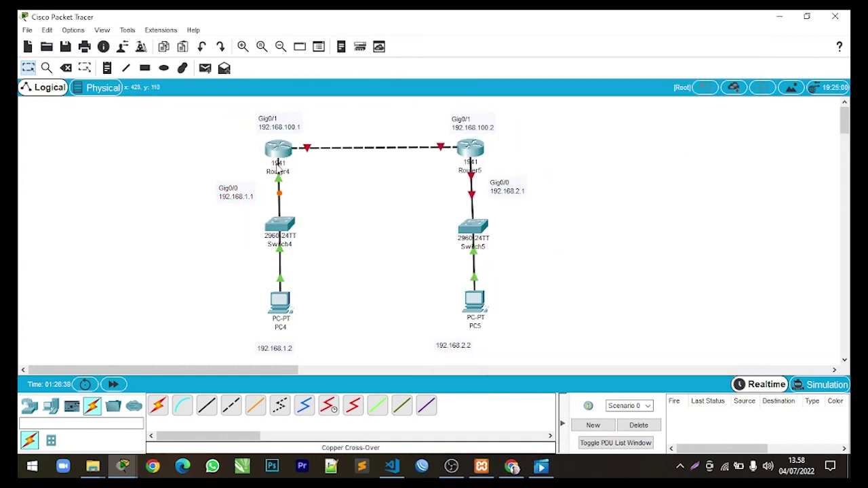
{"action": "left_click", "coordinate": [278, 150]}
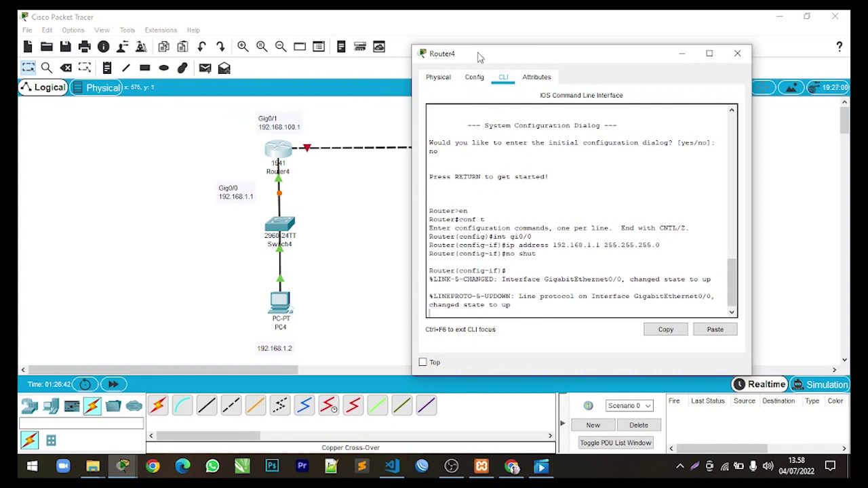
{"action": "left_click_drag", "start_coordinate": [481, 49], "coordinate": [583, 51]}
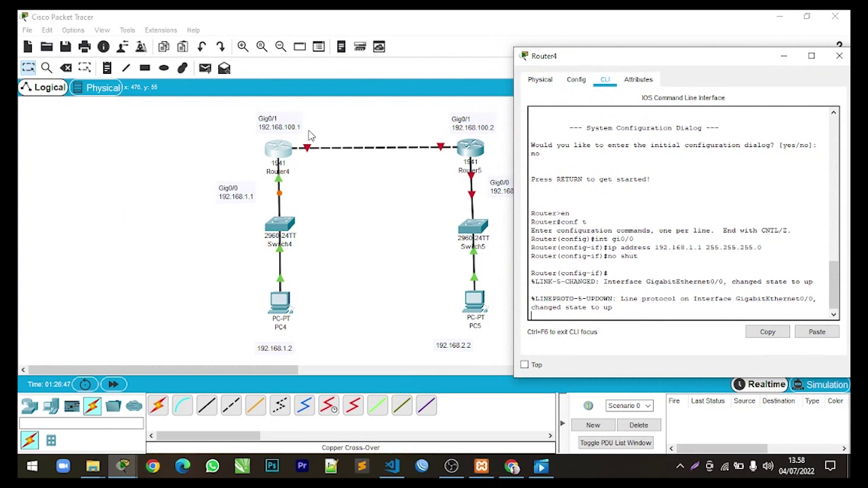
{"action": "left_click", "coordinate": [241, 126]}
{"action": "left_click_drag", "start_coordinate": [236, 110], "coordinate": [335, 143]}
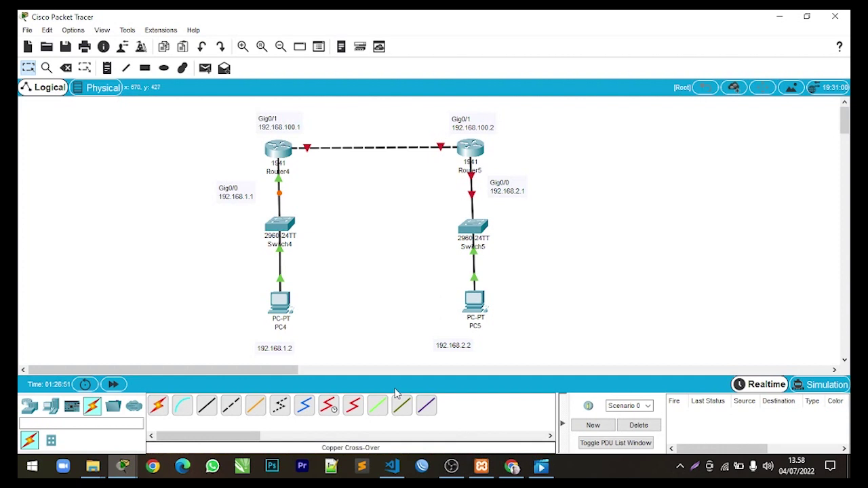
Step: Go back to Router4's command line and exit the gi0/0 interface mode to global configuration mode
{"action": "left_click", "coordinate": [284, 151]}
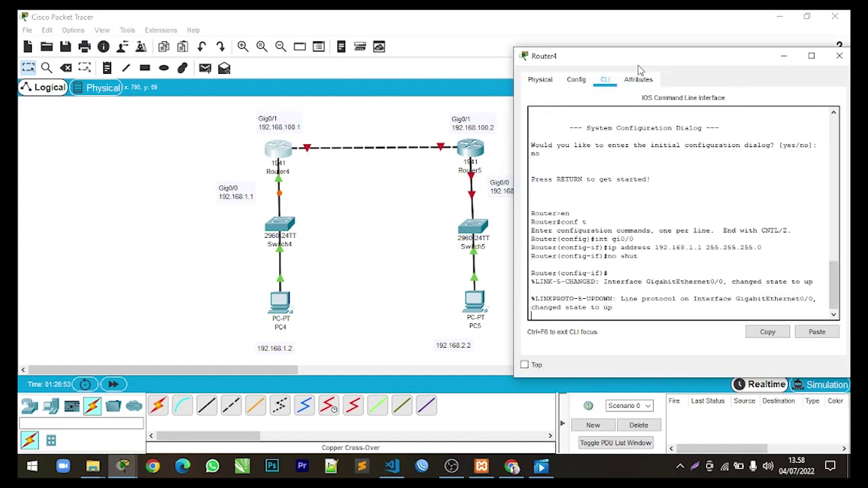
{"action": "left_click_drag", "start_coordinate": [639, 57], "coordinate": [624, 42]}
{"action": "key", "text": "Return"}
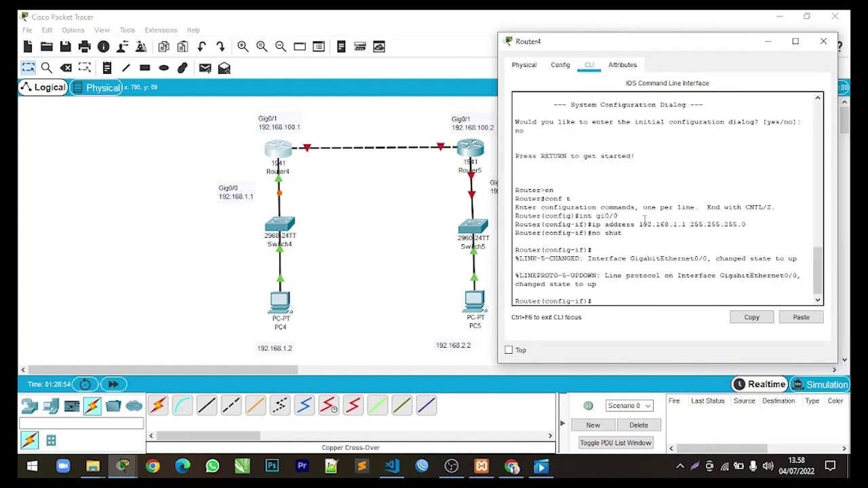
{"action": "type", "text": "exit"}
{"action": "key", "text": "Return"}
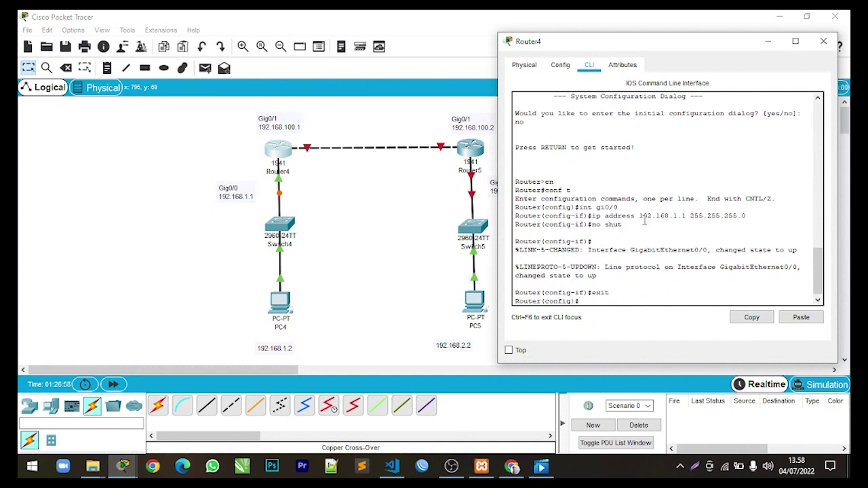
Step: Assign IP address 192.168.100.1 with mask 255.255.255.0 to Router4's interface gi0/1
{"action": "type", "text": "inter"}
{"action": "key", "text": "BackSpace"}
{"action": "key", "text": "BackSpace"}
{"action": "type", "text": "i0/1"}
{"action": "key", "text": "Return"}
{"action": "type", "text": "ip add"}
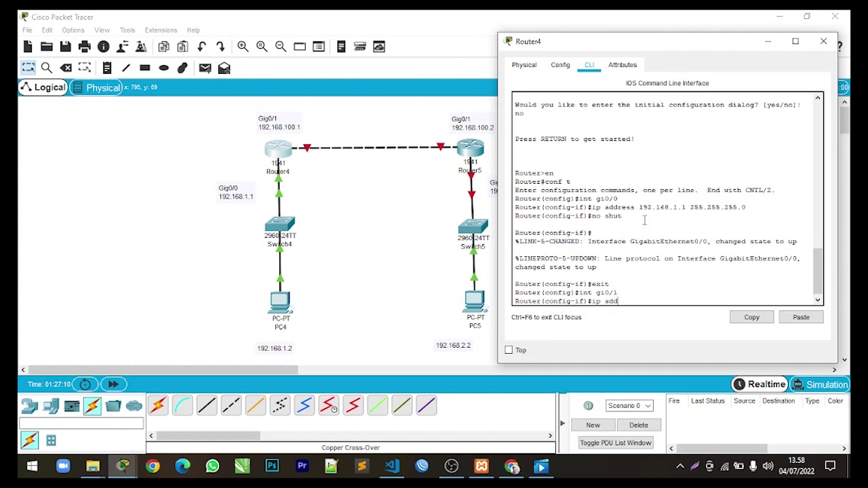
{"action": "type", "text": "ress 192.168.100.1 255.255.255.0"}
{"action": "key", "text": "Return"}
Step: Enable Router4's interface gi0/1 with no shut and exit to global configuration mode
{"action": "type", "text": "no shut"}
{"action": "key", "text": "Return"}
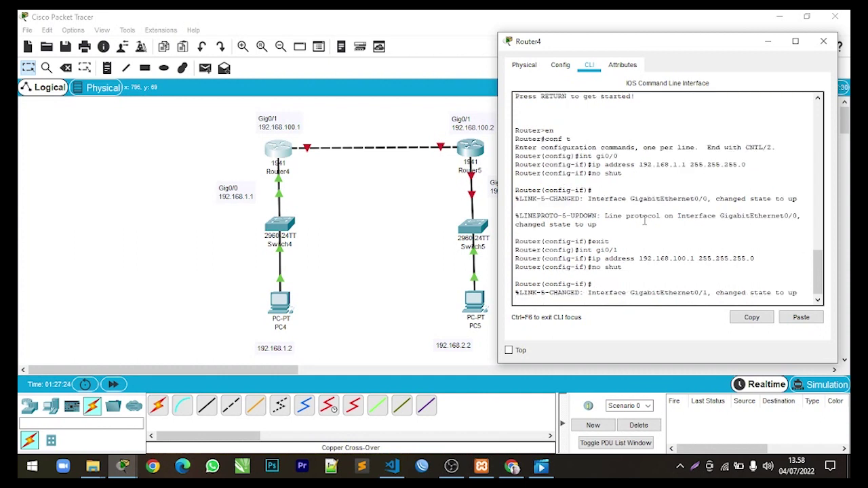
{"action": "key", "text": "Return"}
{"action": "type", "text": "exit"}
{"action": "key", "text": "Return"}
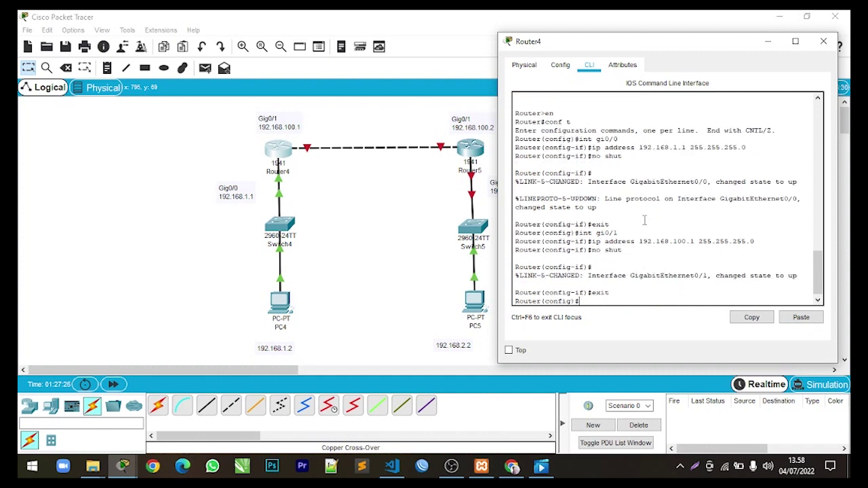
{"action": "key", "text": "Return"}
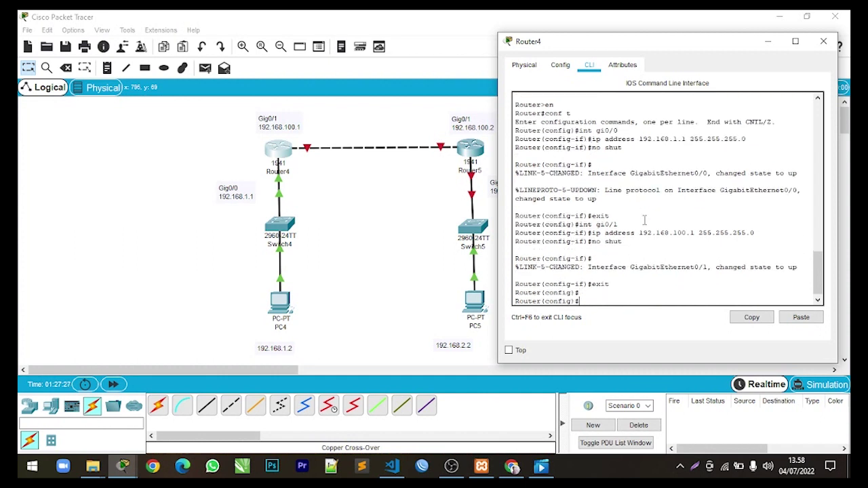
{"action": "left_click", "coordinate": [247, 121]}
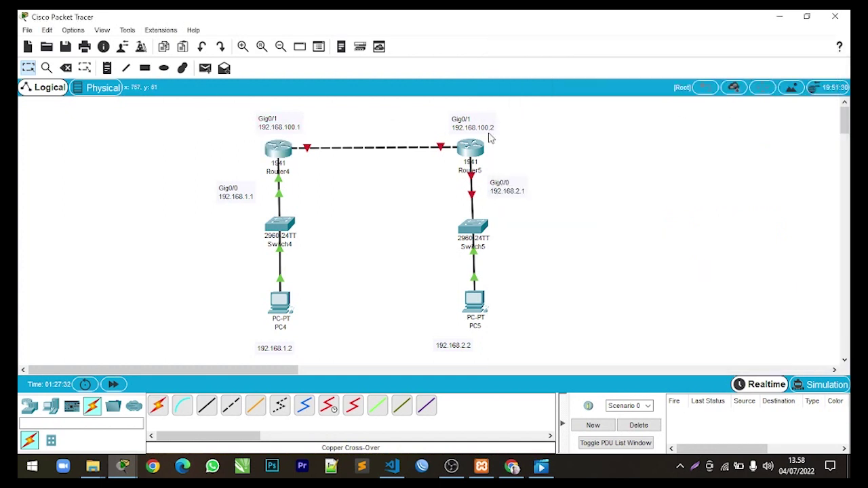
Step: Open Router5's command line, decline the initial configuration dialog and enter global configuration mode with en and conf t
{"action": "left_click", "coordinate": [472, 149]}
{"action": "left_click_drag", "start_coordinate": [496, 73], "coordinate": [727, 76]}
{"action": "left_click", "coordinate": [589, 90]}
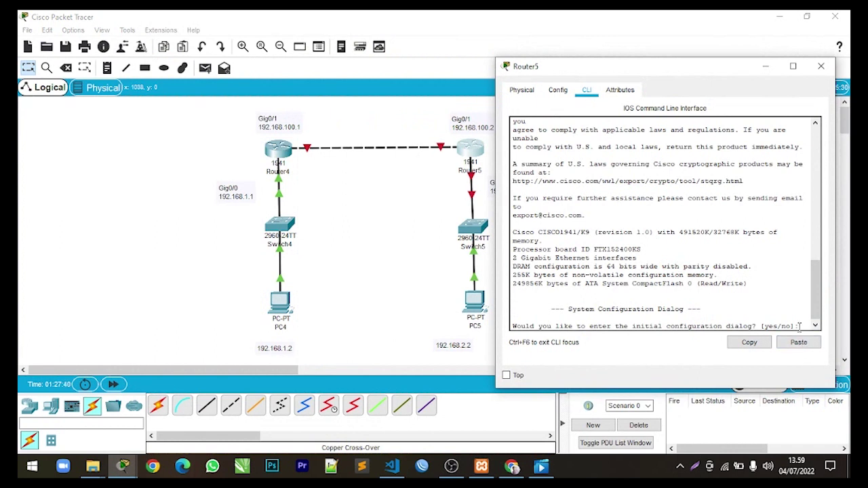
{"action": "type", "text": "no"}
{"action": "key", "text": "Return"}
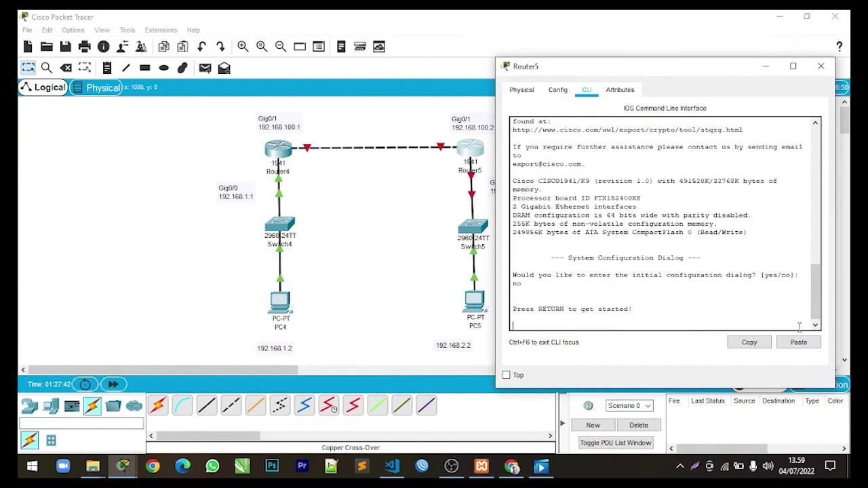
{"action": "key", "text": "Return"}
{"action": "type", "text": "en"}
{"action": "key", "text": "Return"}
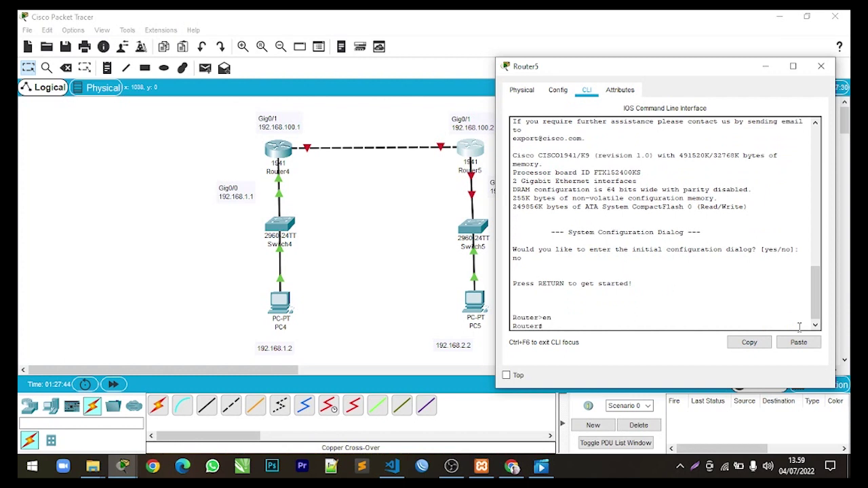
{"action": "type", "text": "conf t"}
{"action": "key", "text": "Return"}
Step: Configure Router5's interface gi0/1 with IP address 192.168.100.2 and mask 255.255.255.0, and enable it with no shut
{"action": "type", "text": "inte"}
{"action": "type", "text": " fa"}
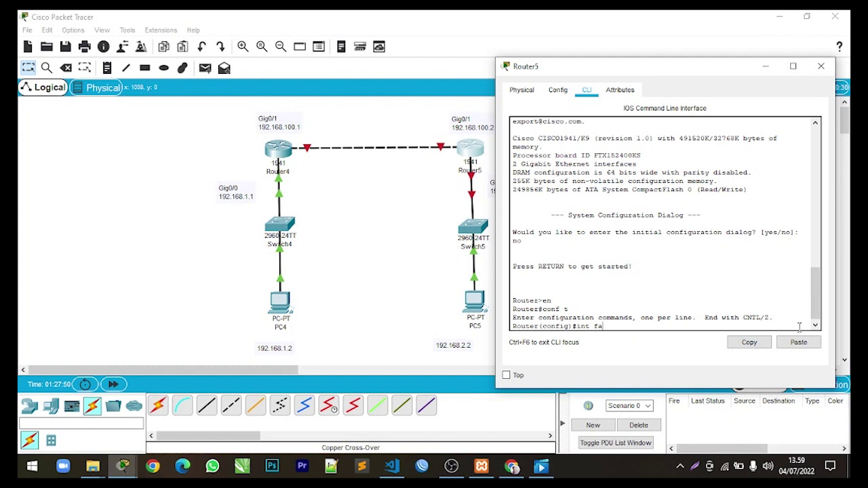
{"action": "key", "text": "BackSpace"}
{"action": "key", "text": "BackSpace"}
{"action": "type", "text": "gi0/1"}
{"action": "key", "text": "Return"}
{"action": "type", "text": "ip address 1"}
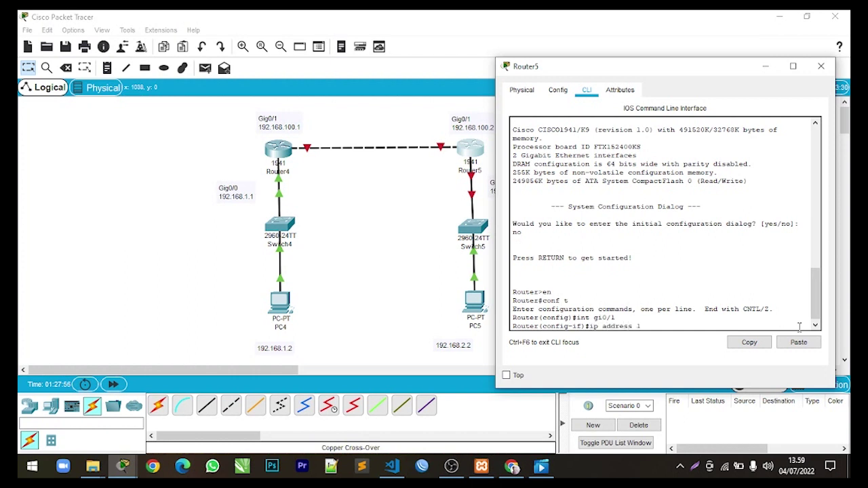
{"action": "type", "text": "92.168.100.2 255.255.255.0"}
{"action": "key", "text": "Return"}
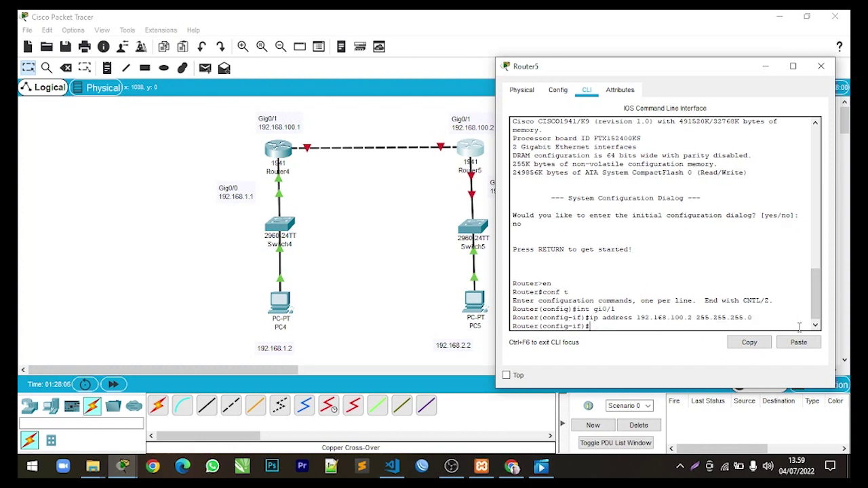
{"action": "type", "text": "no shut"}
{"action": "key", "text": "Return"}
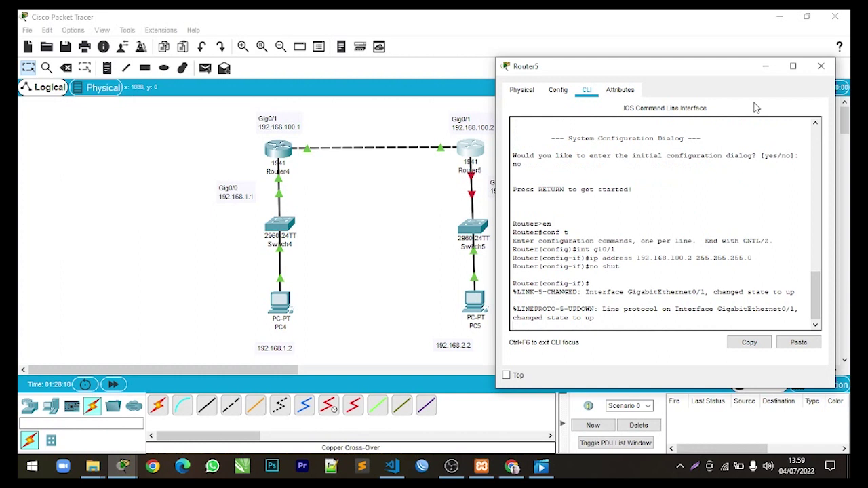
{"action": "left_click_drag", "start_coordinate": [673, 78], "coordinate": [701, 76]}
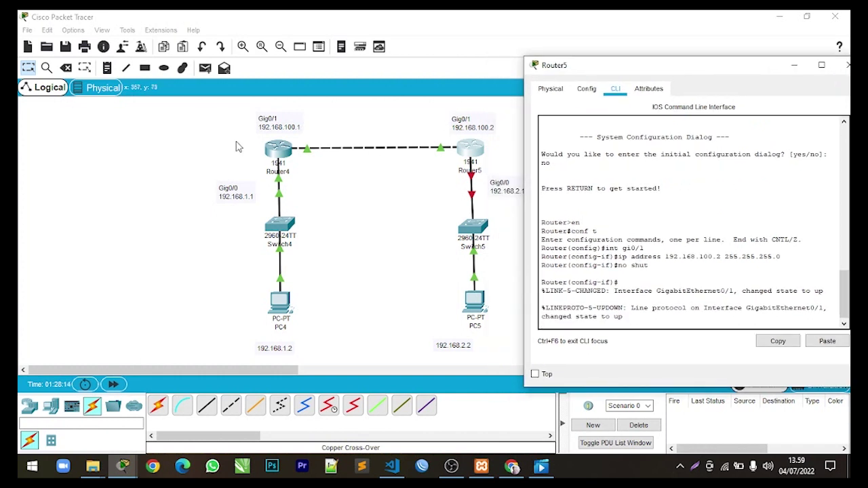
{"action": "left_click", "coordinate": [250, 124]}
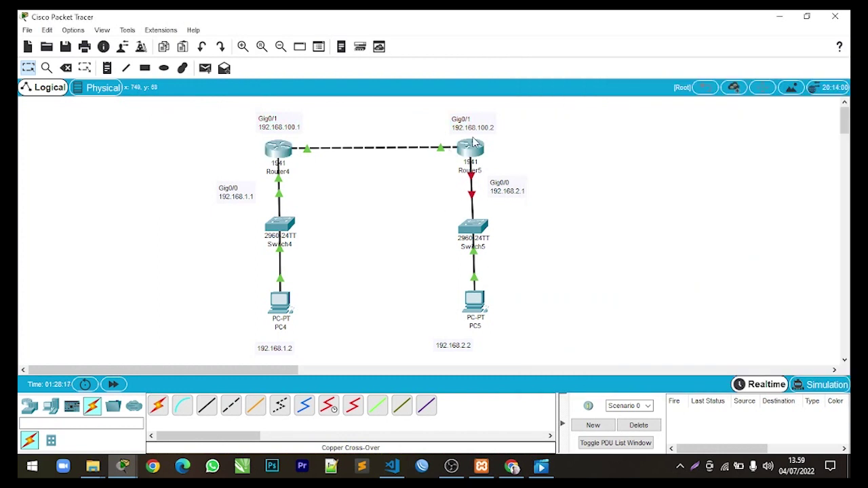
{"action": "left_click_drag", "start_coordinate": [469, 138], "coordinate": [472, 140]}
Step: Go back to Router5's command line and exit the gi0/1 interface mode to global configuration mode
{"action": "left_click", "coordinate": [481, 158]}
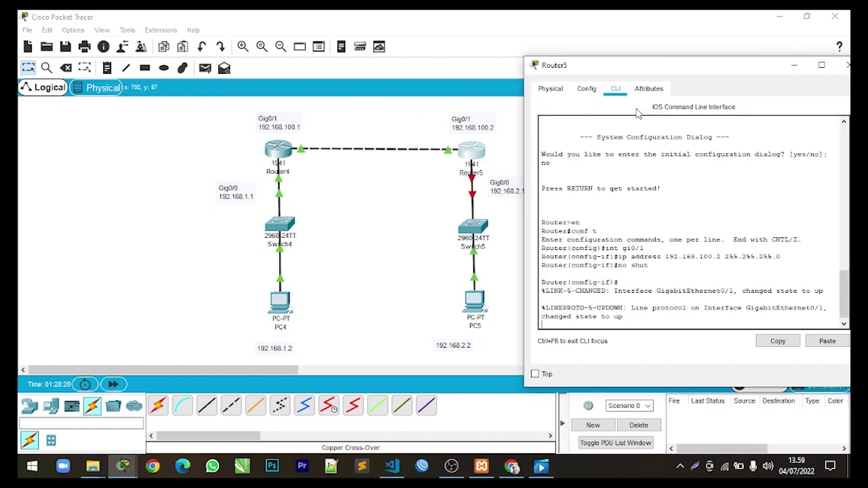
{"action": "left_click_drag", "start_coordinate": [694, 73], "coordinate": [684, 66]}
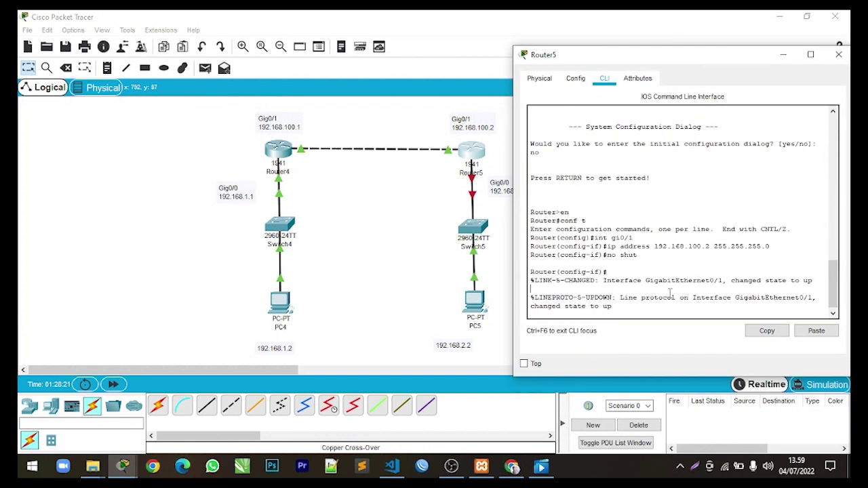
{"action": "key", "text": "Return"}
{"action": "type", "text": "exit"}
{"action": "key", "text": "Return"}
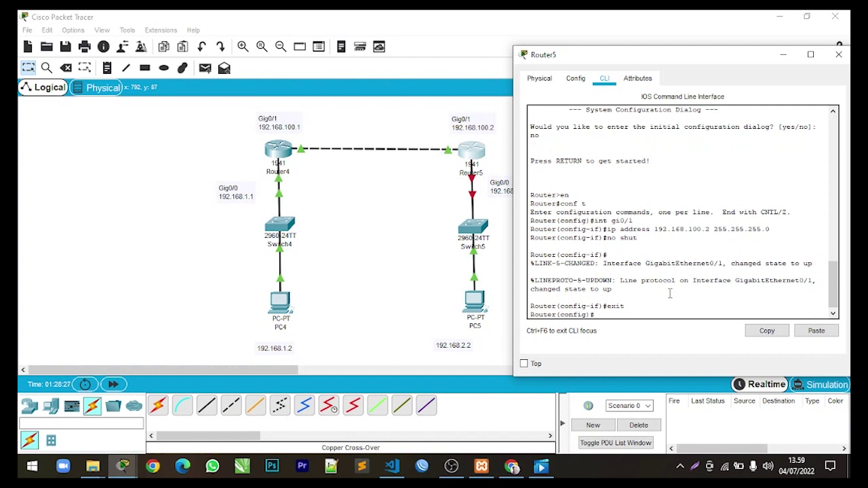
Step: Configure Router5's interface gi0/0 with IP address 192.168.2.1 and mask 255.255.255.0, and enable it with no shut
{"action": "type", "text": "int fi"}
{"action": "type", "text": "gi0"}
{"action": "key", "text": "Return"}
{"action": "type", "text": "ip a"}
{"action": "left_click_drag", "start_coordinate": [610, 57], "coordinate": [657, 62]}
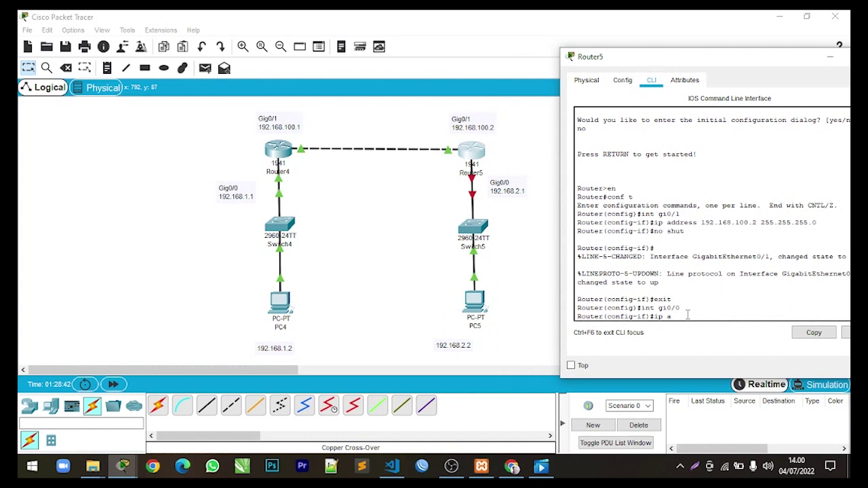
{"action": "type", "text": "ddress 10"}
{"action": "type", "text": "2.168"}
{"action": "type", "text": ".2.1 255.2555.255.0"}
{"action": "key", "text": "Return"}
{"action": "type", "text": "no shut"}
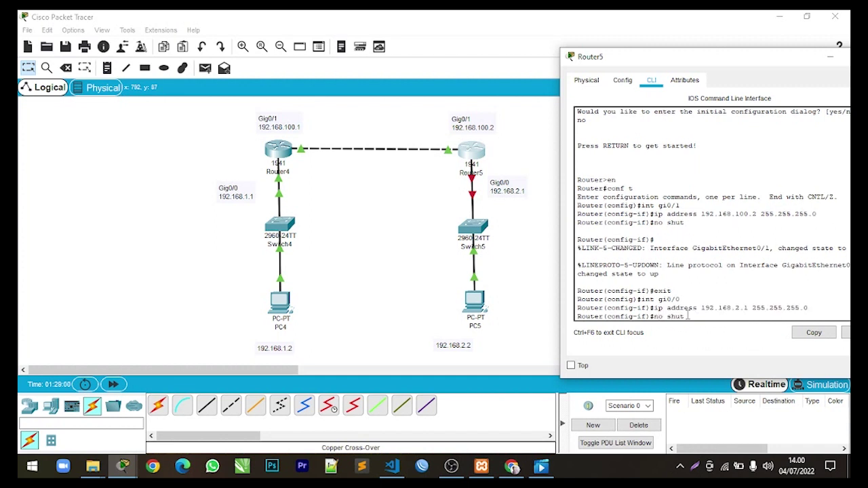
{"action": "key", "text": "Return"}
Step: Exit Router5's configuration back to privileged mode and close its window
{"action": "type", "text": "exit"}
{"action": "key", "text": "Return"}
{"action": "type", "text": "exit"}
{"action": "key", "text": "Return"}
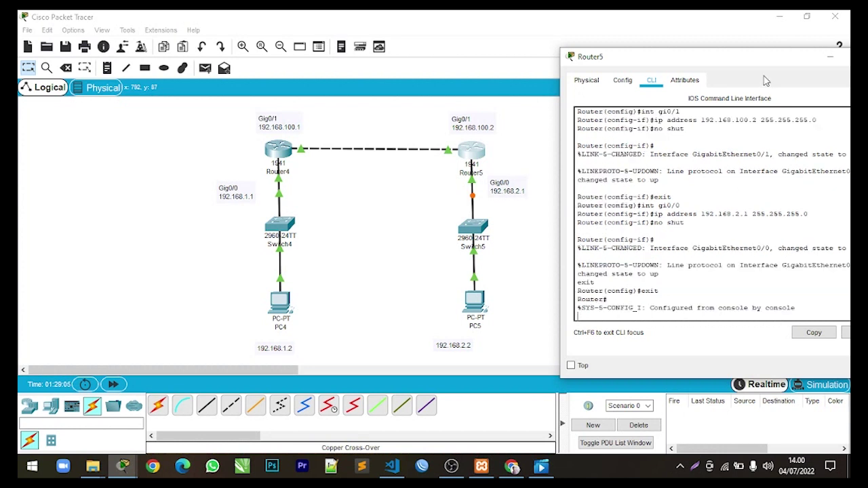
{"action": "left_click_drag", "start_coordinate": [754, 63], "coordinate": [673, 70]}
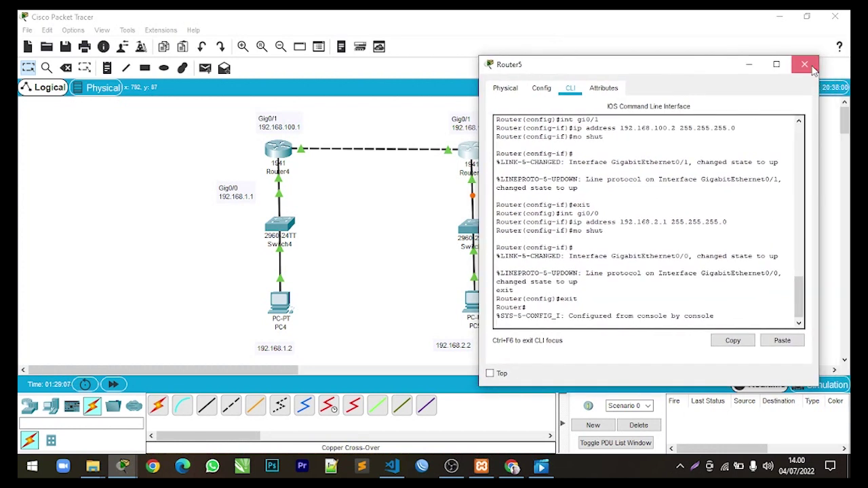
{"action": "left_click", "coordinate": [806, 65]}
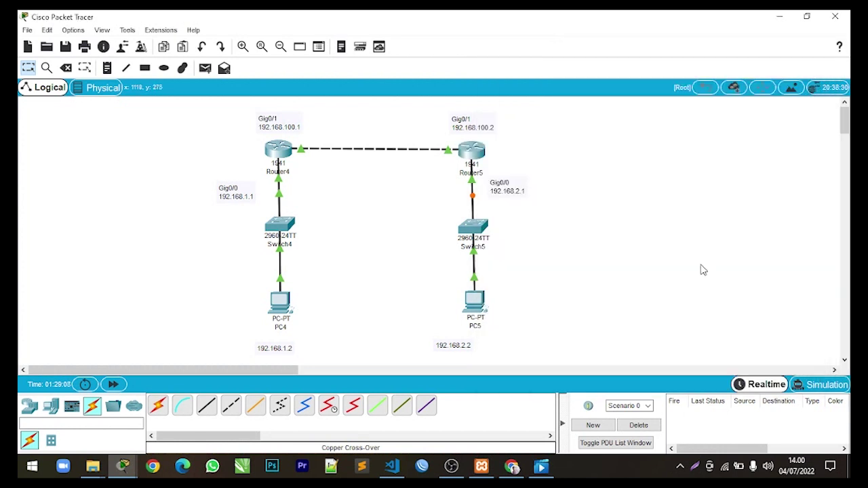
Step: Test the connection from PC4 to Router4 with a simple PDU, keeping the PDU results list shown
{"action": "left_click", "coordinate": [561, 424]}
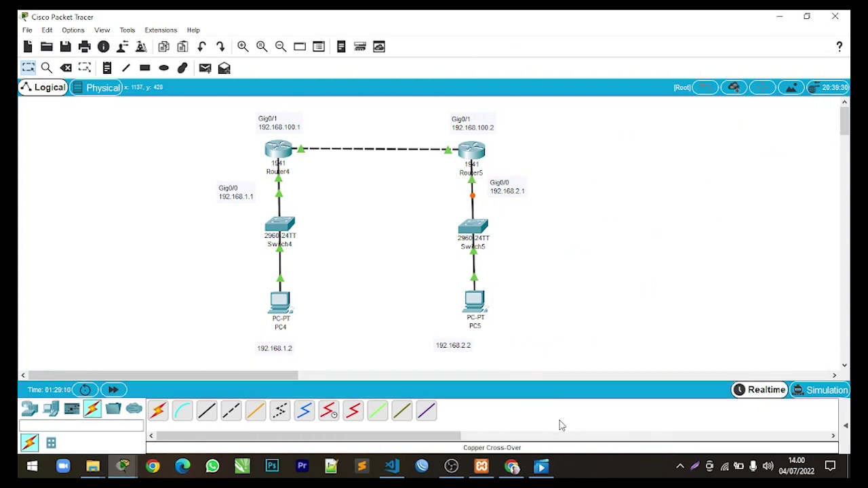
{"action": "left_click", "coordinate": [847, 434]}
{"action": "left_click", "coordinate": [205, 68]}
{"action": "left_click", "coordinate": [285, 310]}
{"action": "left_click", "coordinate": [275, 156]}
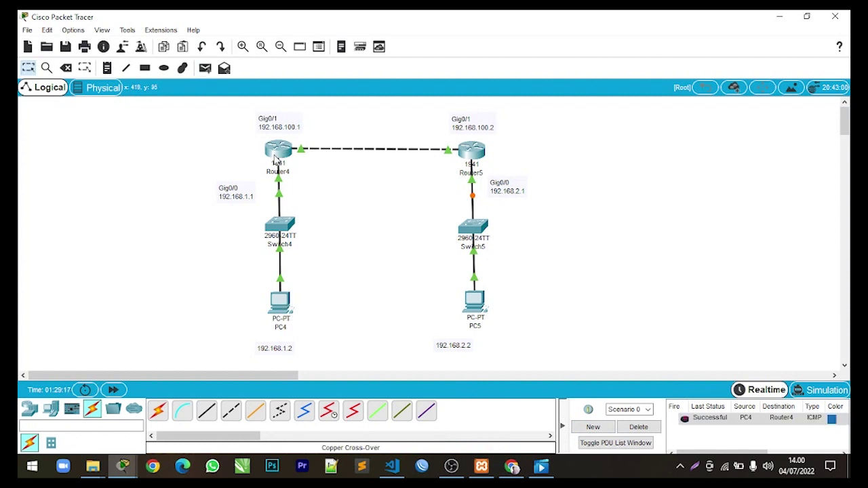
Step: Test the link from Router4 to Router5 with two simple PDUs and delete the scenario's PDU results
{"action": "left_click", "coordinate": [203, 74]}
{"action": "left_click", "coordinate": [281, 153]}
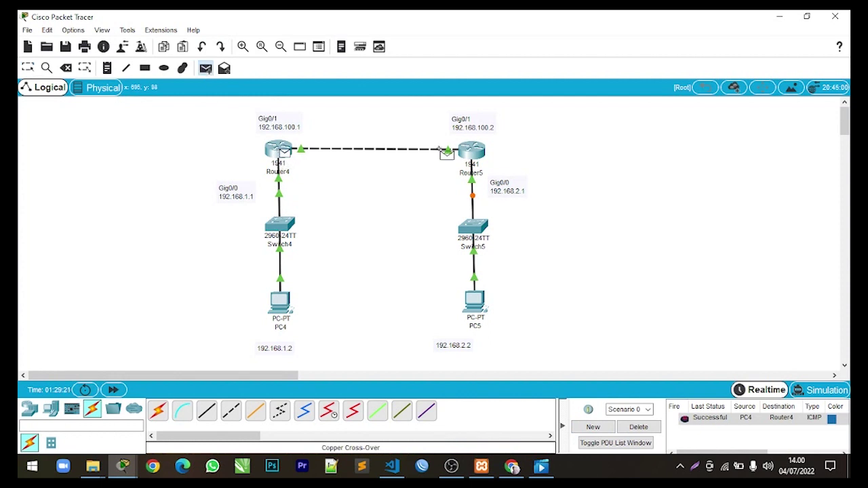
{"action": "left_click", "coordinate": [473, 163]}
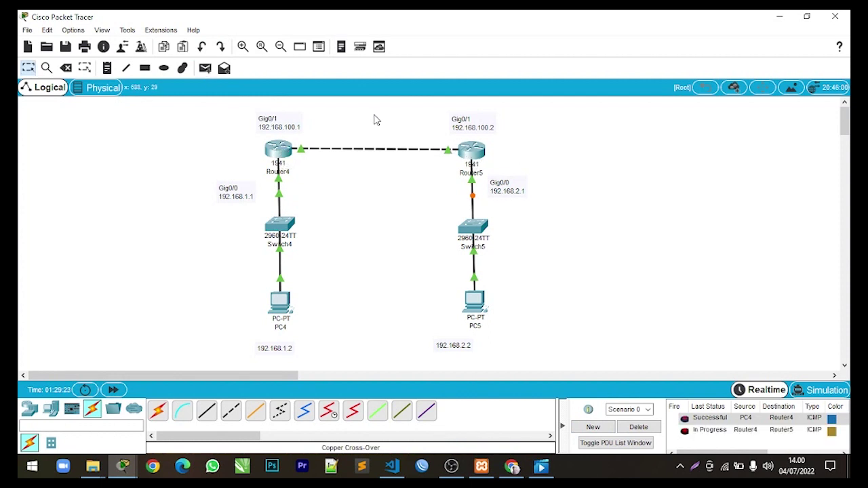
{"action": "left_click", "coordinate": [204, 68]}
{"action": "left_click", "coordinate": [280, 151]}
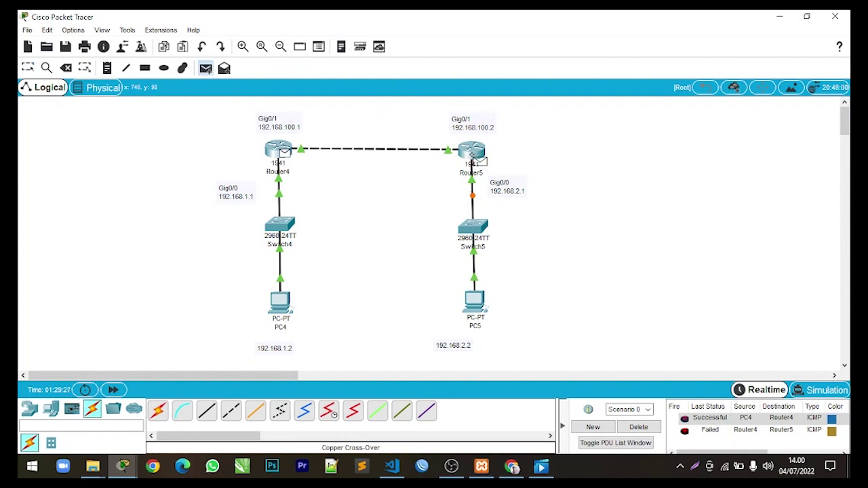
{"action": "left_click", "coordinate": [472, 153]}
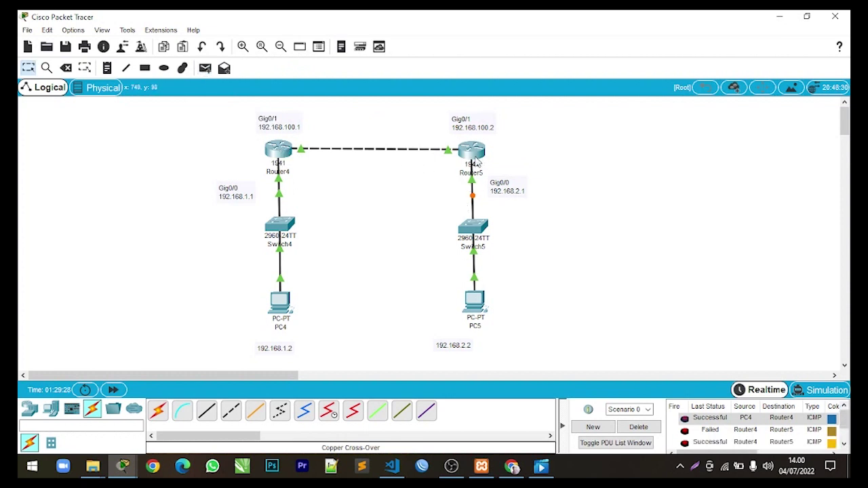
{"action": "left_click", "coordinate": [720, 443]}
{"action": "left_click", "coordinate": [658, 428]}
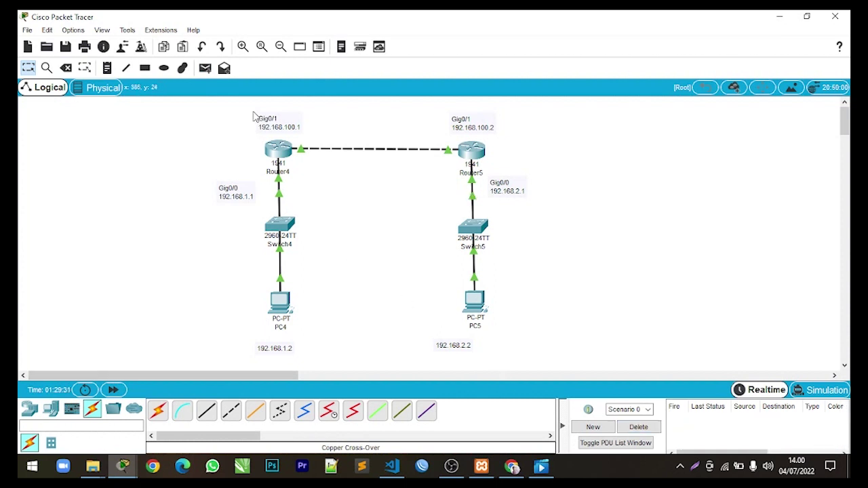
Step: Test the connection from Router5 to PC5 with two simple PDUs and clear the PDU results
{"action": "left_click", "coordinate": [205, 68]}
{"action": "left_click", "coordinate": [481, 153]}
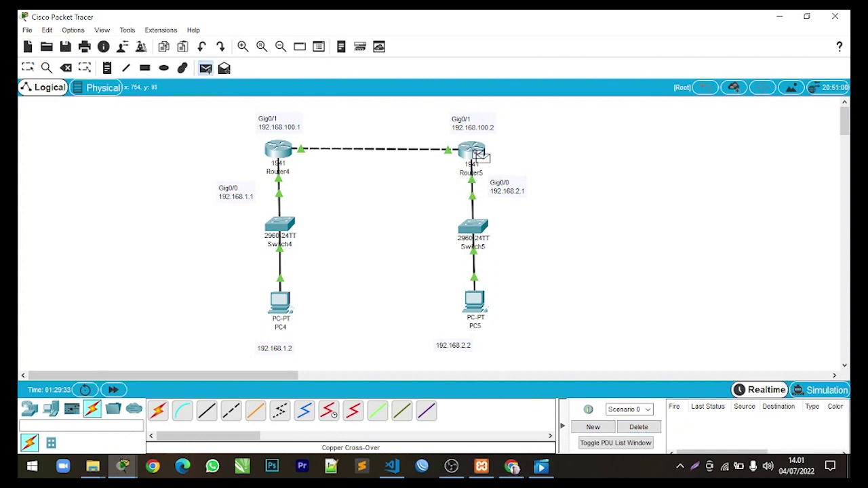
{"action": "left_click", "coordinate": [478, 302]}
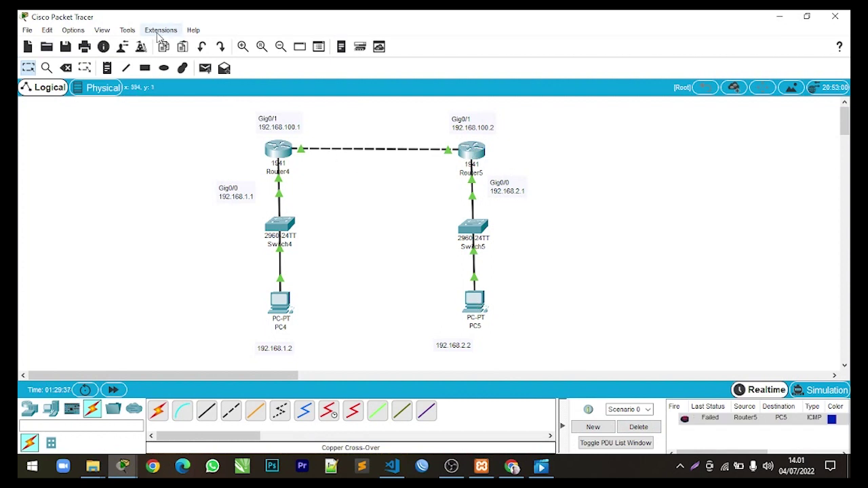
{"action": "left_click", "coordinate": [204, 68]}
{"action": "left_click", "coordinate": [482, 156]}
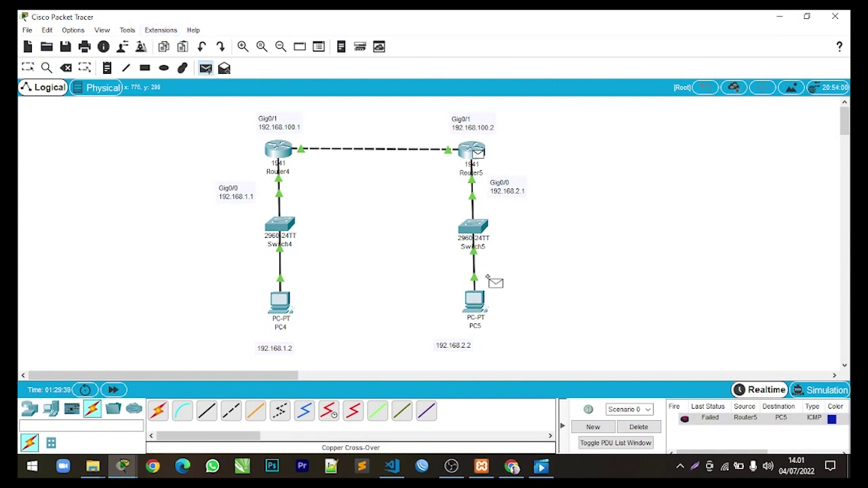
{"action": "left_click", "coordinate": [483, 302]}
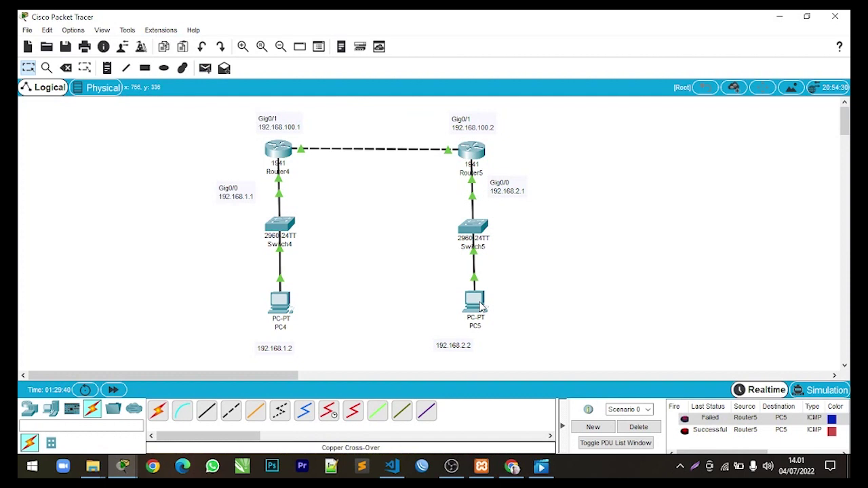
{"action": "left_click", "coordinate": [639, 426]}
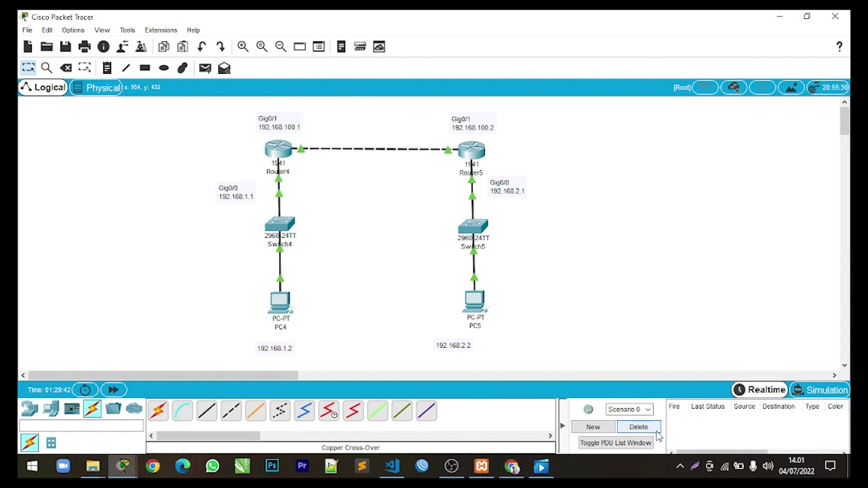
Step: Test the end-to-end connection from PC4 to PC5 with two simple PDUs
{"action": "left_click", "coordinate": [206, 69]}
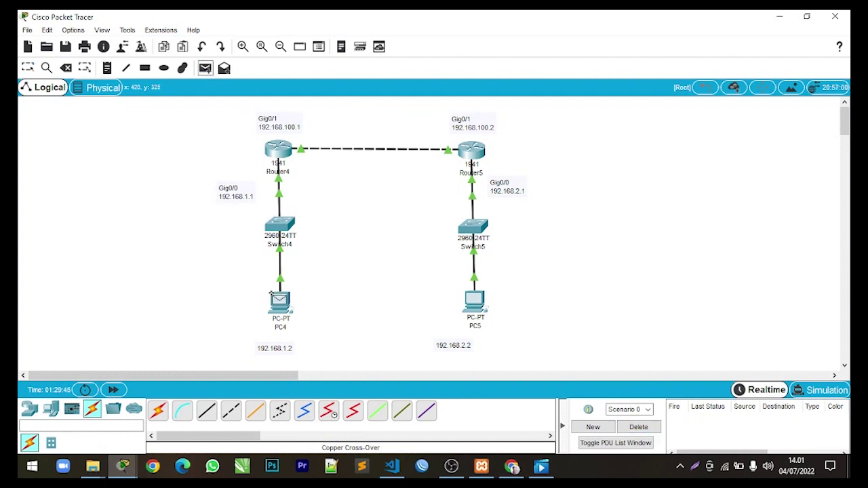
{"action": "left_click", "coordinate": [286, 308]}
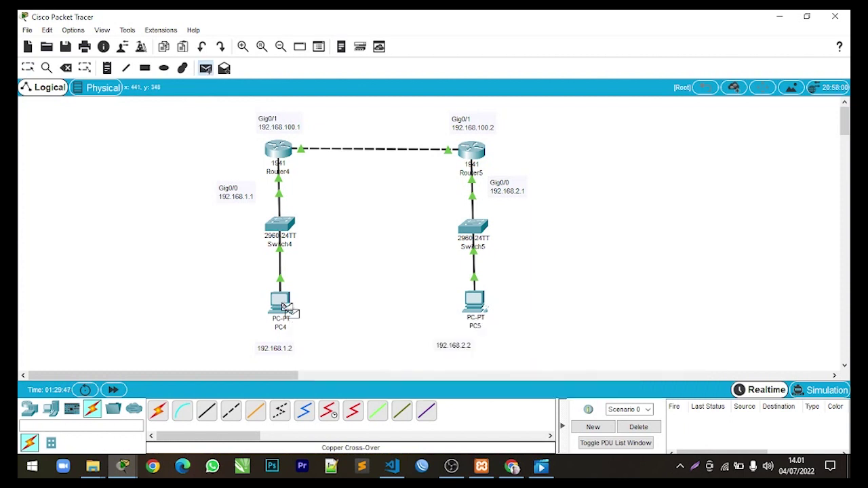
{"action": "left_click", "coordinate": [480, 311]}
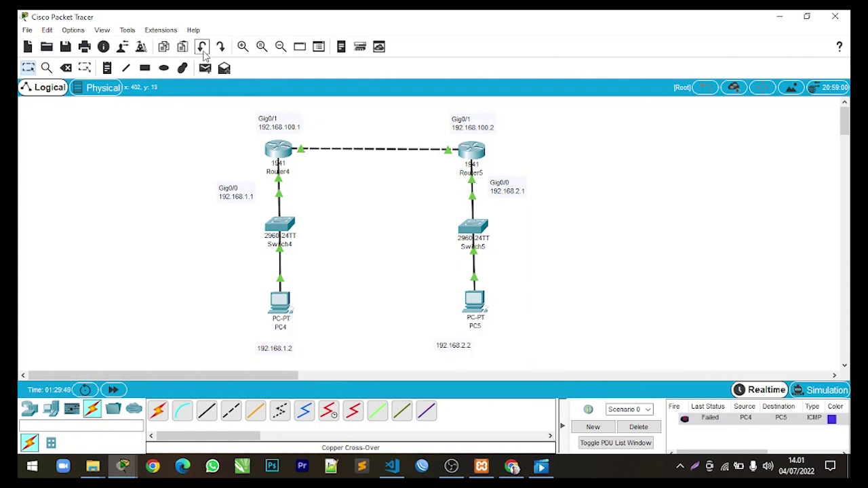
{"action": "left_click", "coordinate": [280, 304]}
{"action": "left_click", "coordinate": [473, 303]}
{"action": "key", "text": "Escape"}
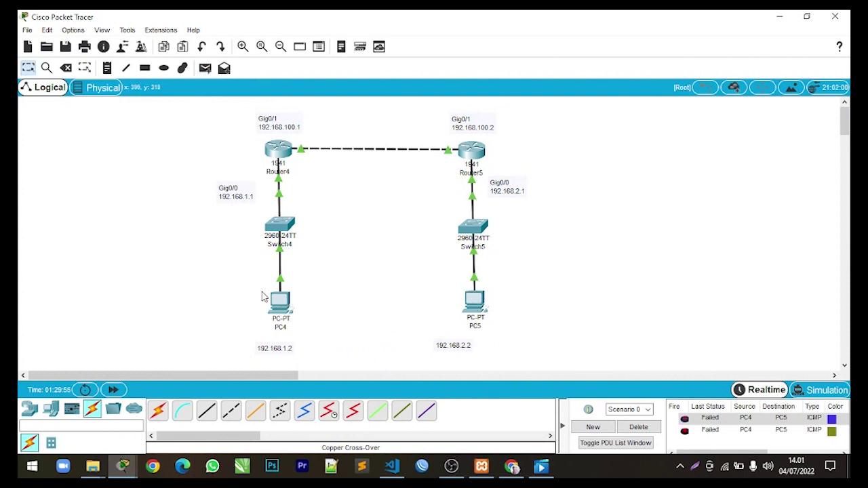
Step: Centre the 192.168.2.2 label beneath PC5 and delete the PC4-to-PC5 PDU results
{"action": "left_click_drag", "start_coordinate": [450, 350], "coordinate": [474, 350]}
{"action": "left_click", "coordinate": [637, 428]}
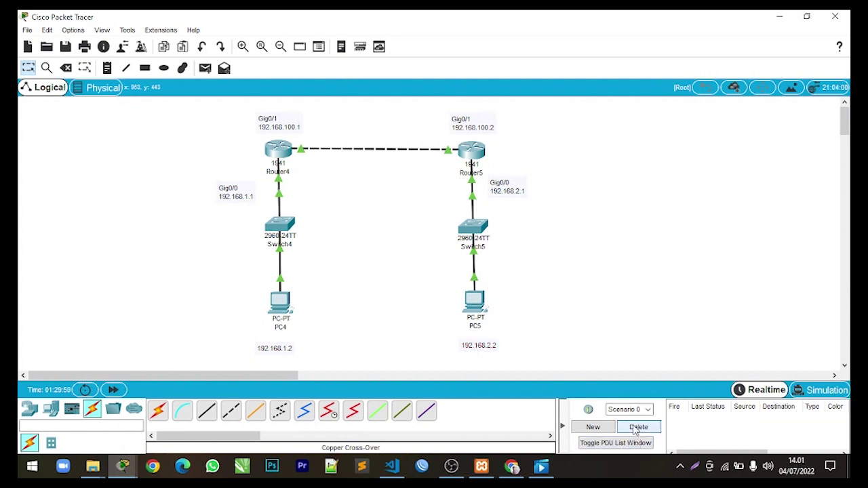
Step: Open Router4's command line and start EIGRP routing with route eigrp 10
{"action": "left_click", "coordinate": [278, 150]}
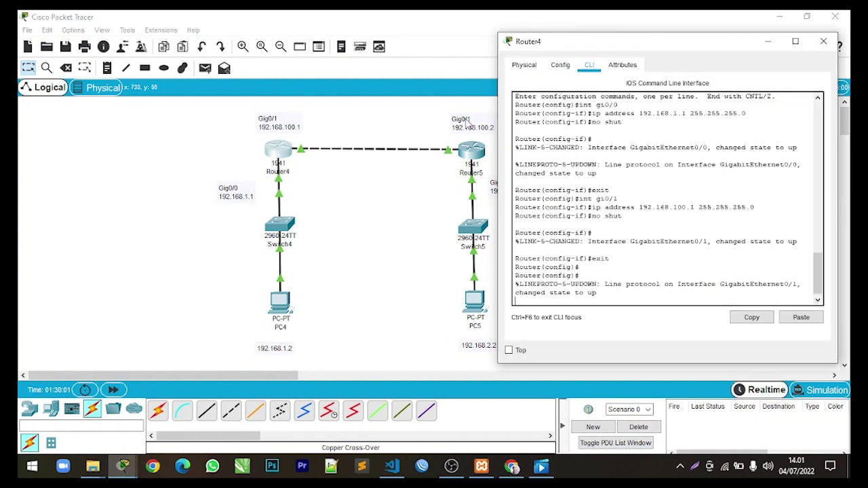
{"action": "left_click_drag", "start_coordinate": [636, 52], "coordinate": [636, 51]}
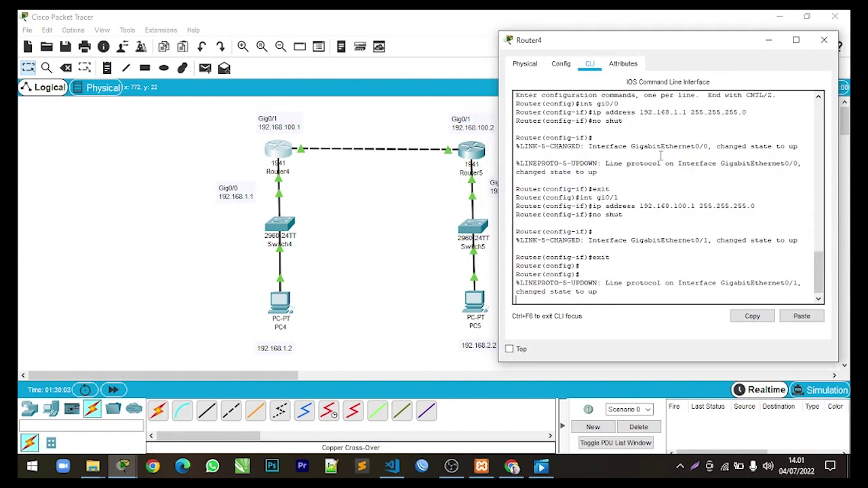
{"action": "key", "text": "Return"}
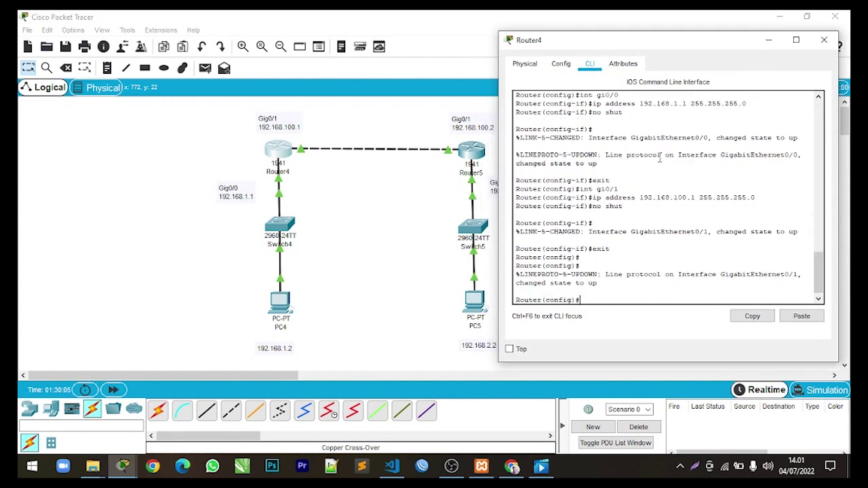
{"action": "type", "text": "route eigrp 10"}
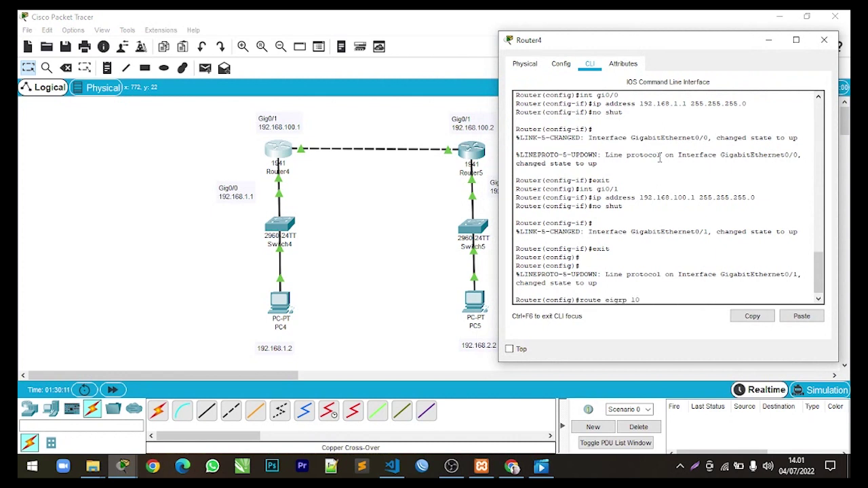
{"action": "key", "text": "Return"}
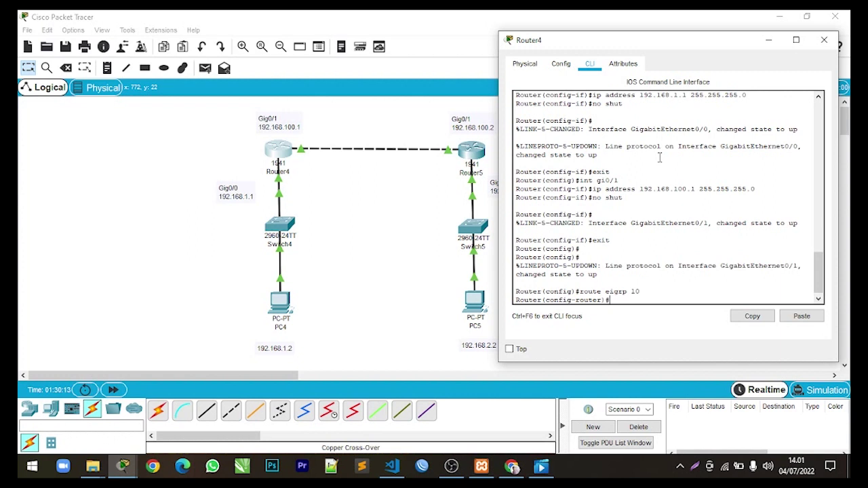
Step: Add networks 192.168.1.0 and 192.168.100.0 to Router4's EIGRP 10 process, exit router mode and close the router window
{"action": "type", "text": "network"}
{"action": "key", "text": "BackSpace"}
{"action": "type", "text": "192.168.1.0"}
{"action": "key", "text": "Return"}
{"action": "key", "text": "Up"}
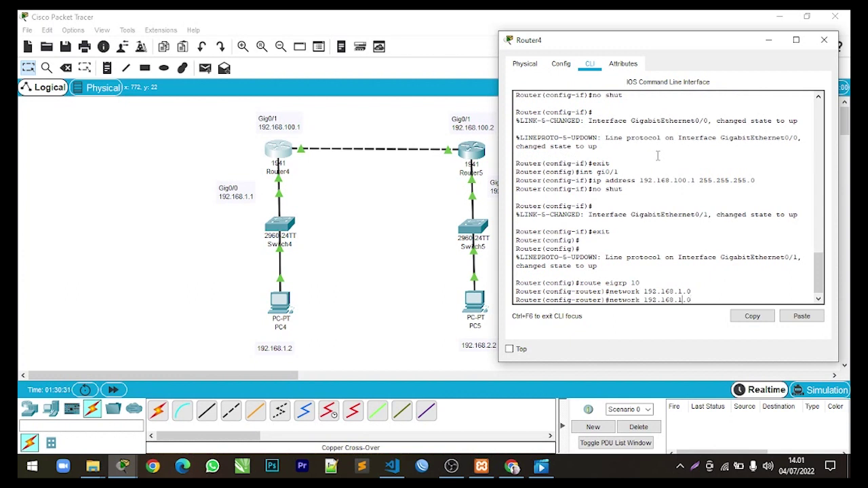
{"action": "type", "text": "00"}
{"action": "key", "text": "Return"}
{"action": "type", "text": "exit"}
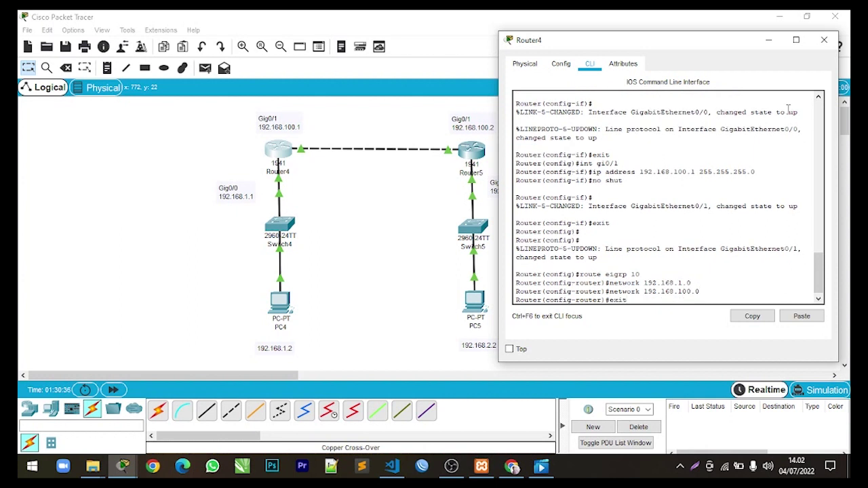
{"action": "key", "text": "Return"}
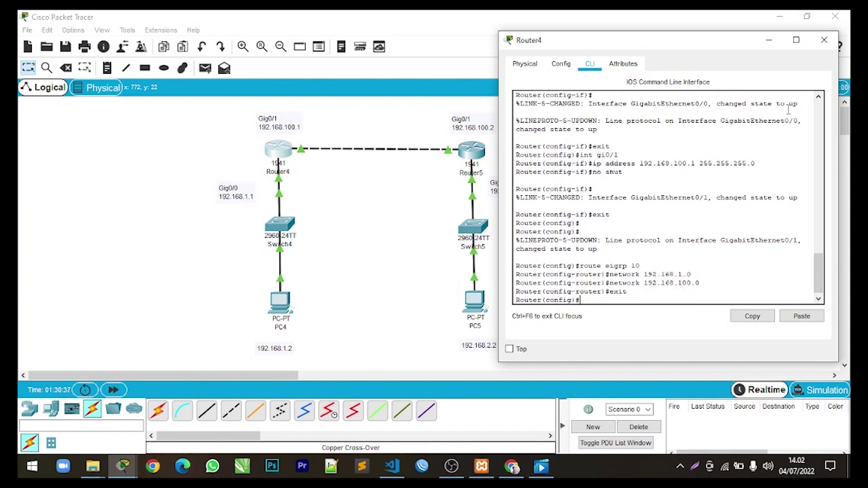
{"action": "left_click", "coordinate": [825, 40]}
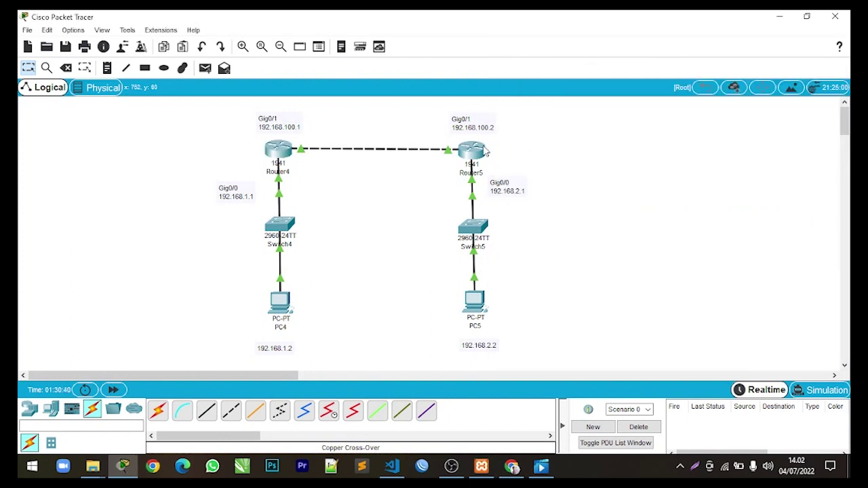
Step: Open Router5's command line and enter global configuration mode with conf t
{"action": "left_click", "coordinate": [468, 157]}
{"action": "left_click_drag", "start_coordinate": [454, 70], "coordinate": [697, 66]}
{"action": "key", "text": "Return"}
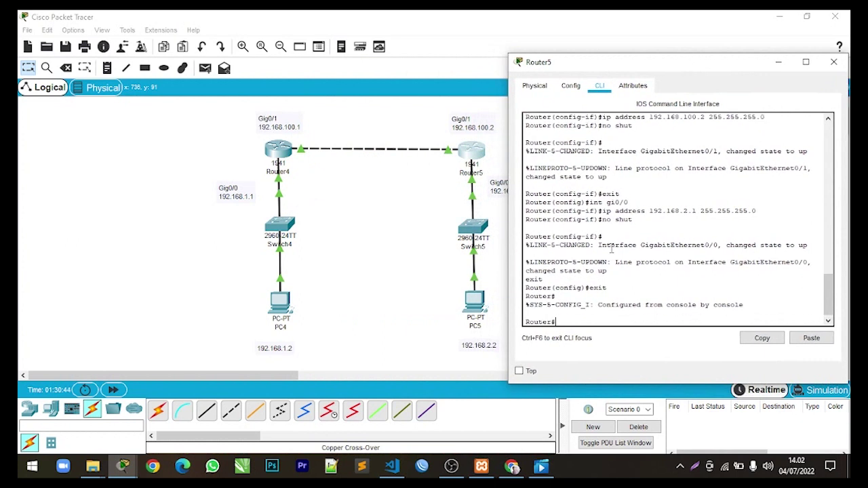
{"action": "type", "text": "conf t"}
{"action": "key", "text": "Return"}
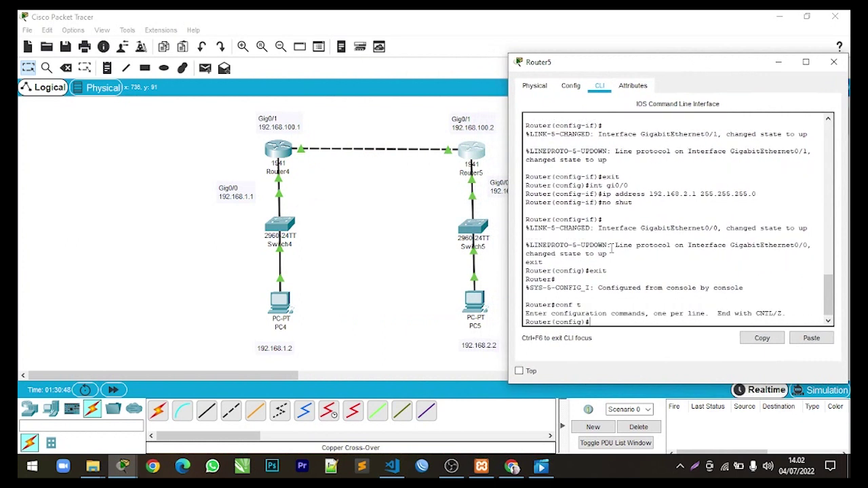
Step: Start EIGRP routing on Router5 with route eigrp 10, and move its window clear of the Gig0/0 address label
{"action": "type", "text": "router"}
{"action": "key", "text": "BackSpace"}
{"action": "type", "text": "eigrp"}
{"action": "type", "text": "10"}
{"action": "key", "text": "Return"}
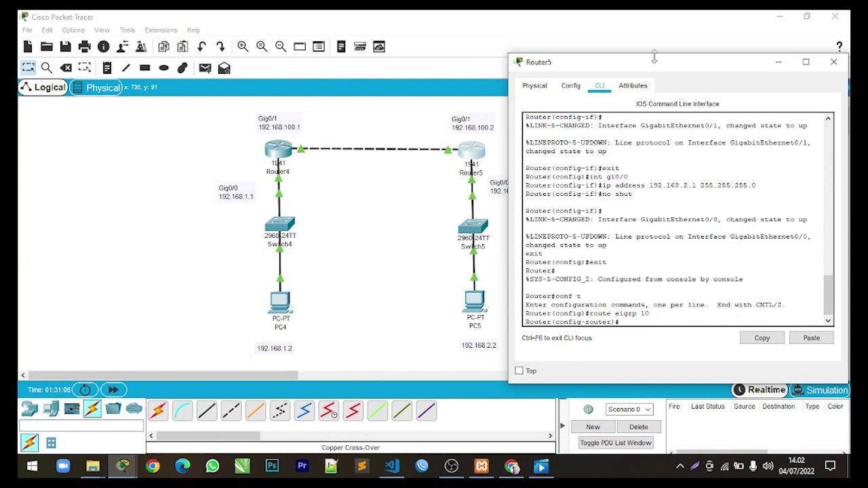
{"action": "left_click_drag", "start_coordinate": [662, 62], "coordinate": [704, 54]}
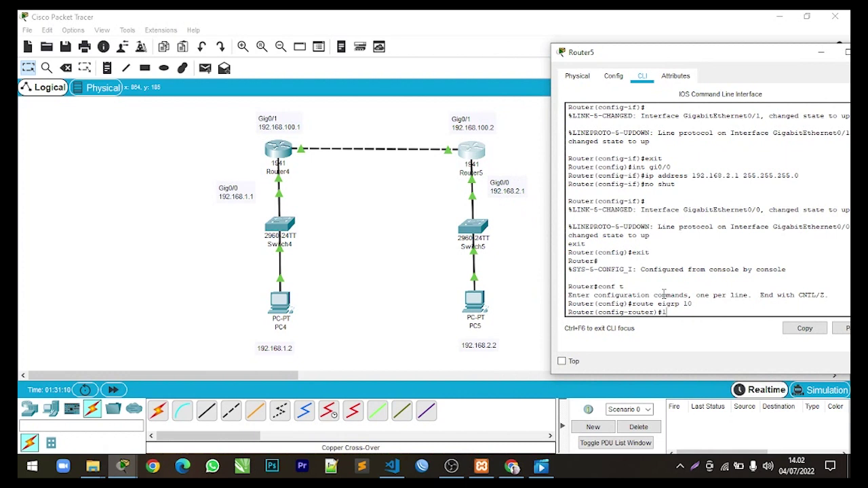
Step: Add networks 192.168.2.0 and 192.168.100.0 to Router5's EIGRP 10 process
{"action": "type", "text": "etwork 192.168.2.0"}
{"action": "key", "text": "Return"}
{"action": "key", "text": "Up"}
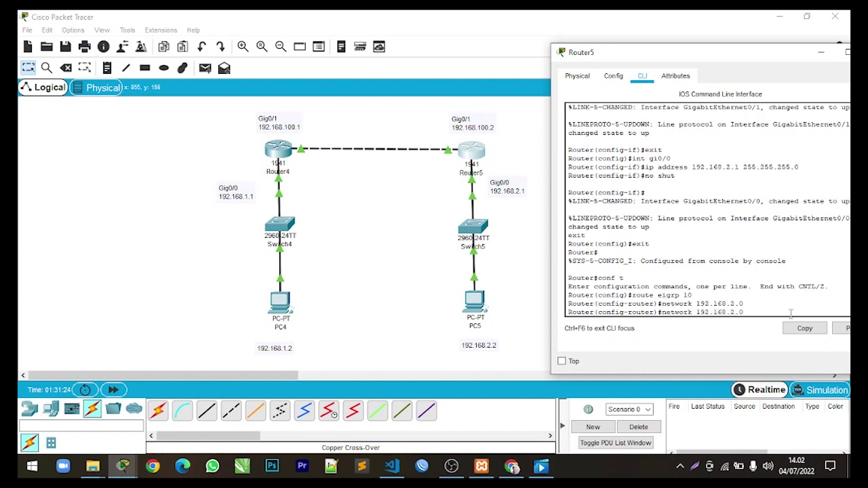
{"action": "key", "text": "Left"}
{"action": "key", "text": "Left"}
{"action": "key", "text": "BackSpace"}
{"action": "type", "text": "100"}
{"action": "key", "text": "Return"}
{"action": "key", "text": "Return"}
Step: Exit router configuration mode on Router5 and close its window
{"action": "type", "text": "exit"}
{"action": "key", "text": "Return"}
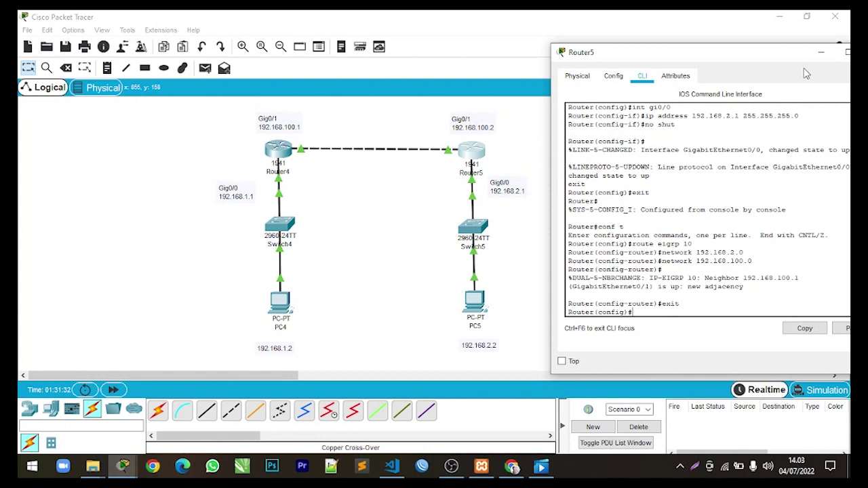
{"action": "left_click_drag", "start_coordinate": [756, 55], "coordinate": [635, 54]}
{"action": "left_click", "coordinate": [753, 51]}
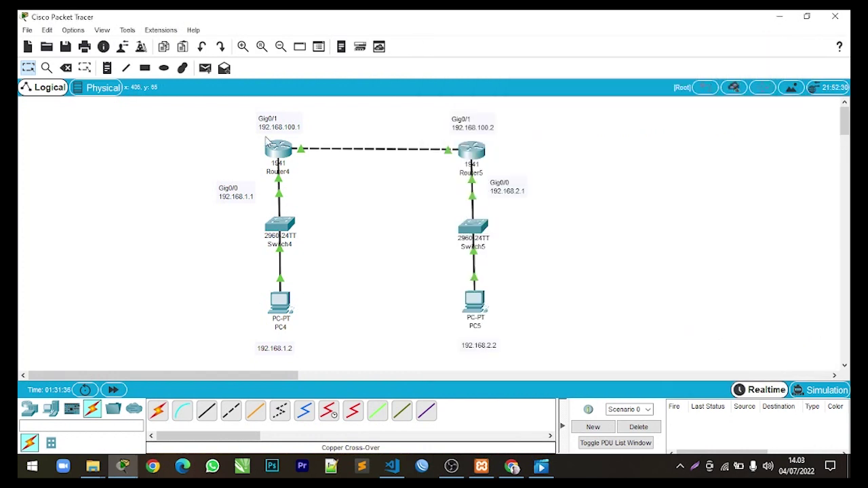
Step: Test connectivity between the two LANs by sending a simple PDU from PC4 to PC5
{"action": "left_click", "coordinate": [205, 68]}
{"action": "left_click", "coordinate": [279, 302]}
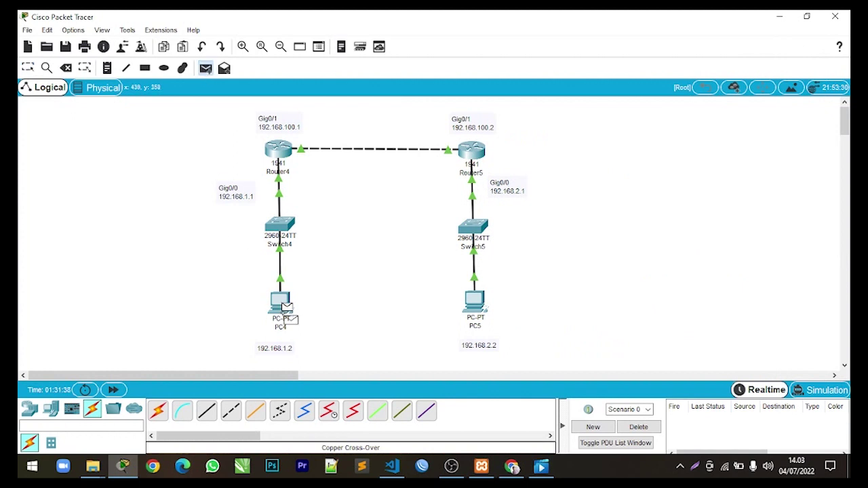
{"action": "left_click", "coordinate": [475, 300]}
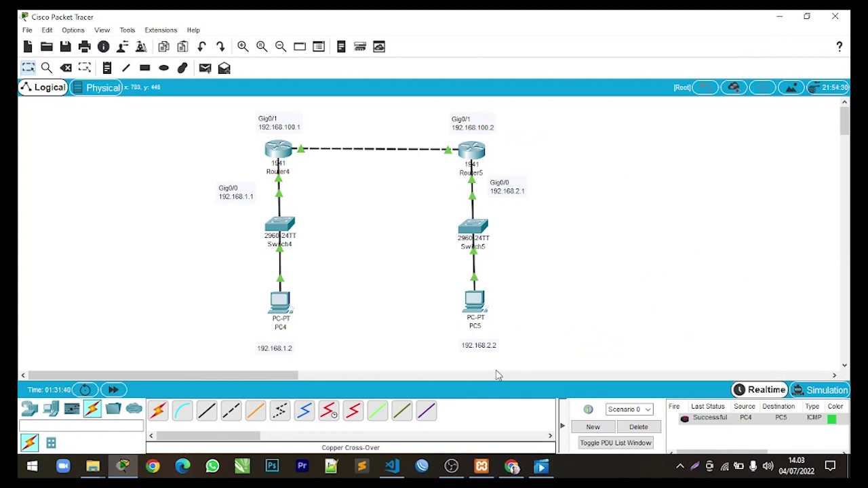
{"action": "left_click", "coordinate": [725, 419]}
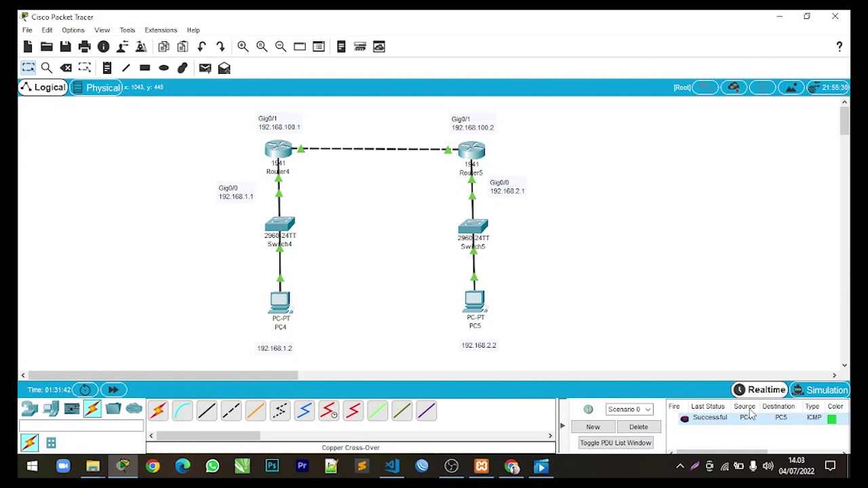
{"action": "left_click", "coordinate": [560, 428]}
Step: Send simple PDUs from Router4 to PC5 and from Router5 to PC4 to test router-to-remote-PC connectivity
{"action": "left_click", "coordinate": [205, 67]}
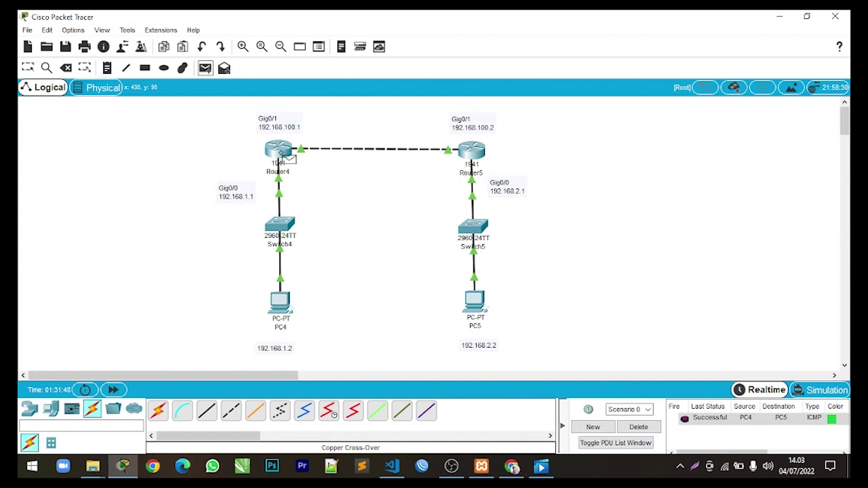
{"action": "left_click", "coordinate": [285, 156]}
{"action": "left_click", "coordinate": [483, 306]}
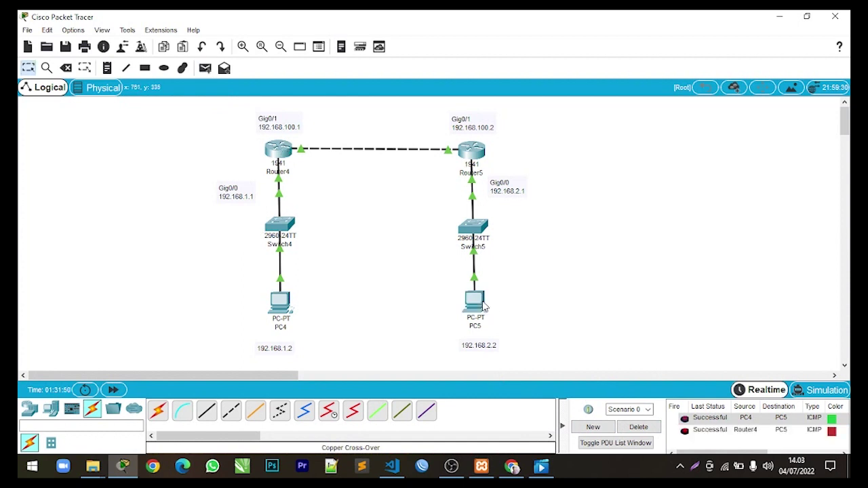
{"action": "left_click", "coordinate": [205, 69]}
{"action": "left_click", "coordinate": [472, 162]}
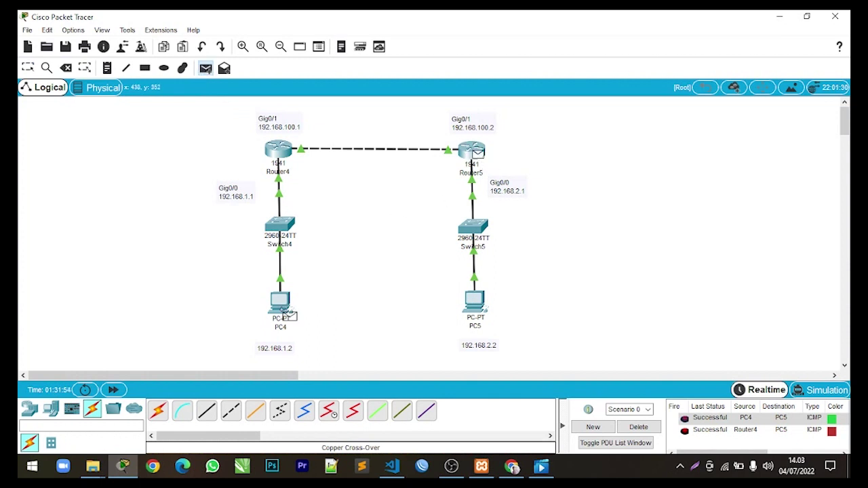
{"action": "left_click", "coordinate": [281, 316]}
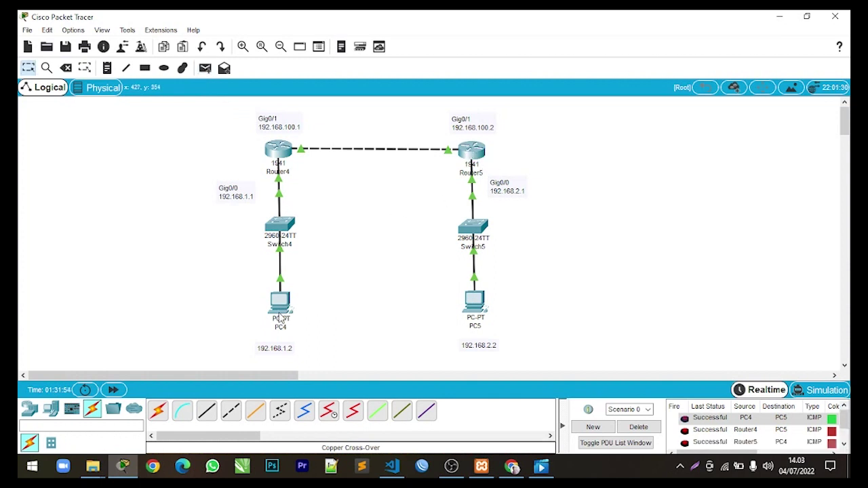
Step: Delete the current PDU scenario and send a new simple PDU from PC5 to PC4
{"action": "left_click", "coordinate": [639, 427]}
{"action": "left_click", "coordinate": [206, 68]}
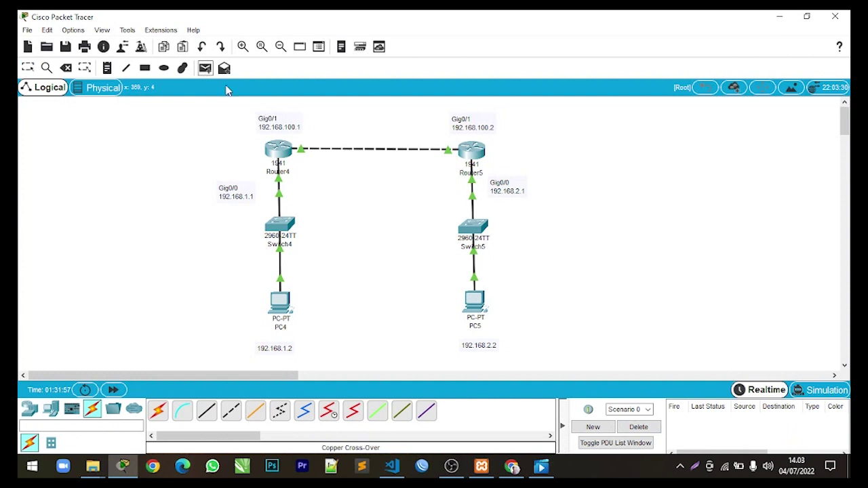
{"action": "left_click", "coordinate": [478, 302]}
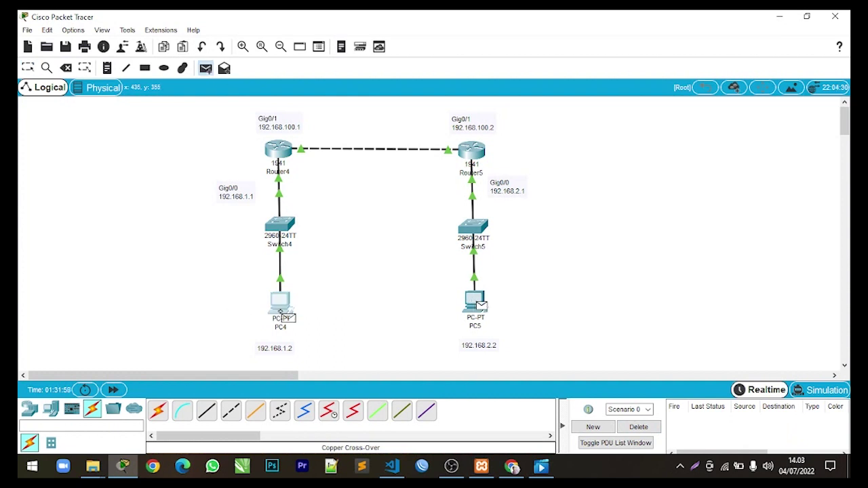
{"action": "left_click", "coordinate": [281, 303]}
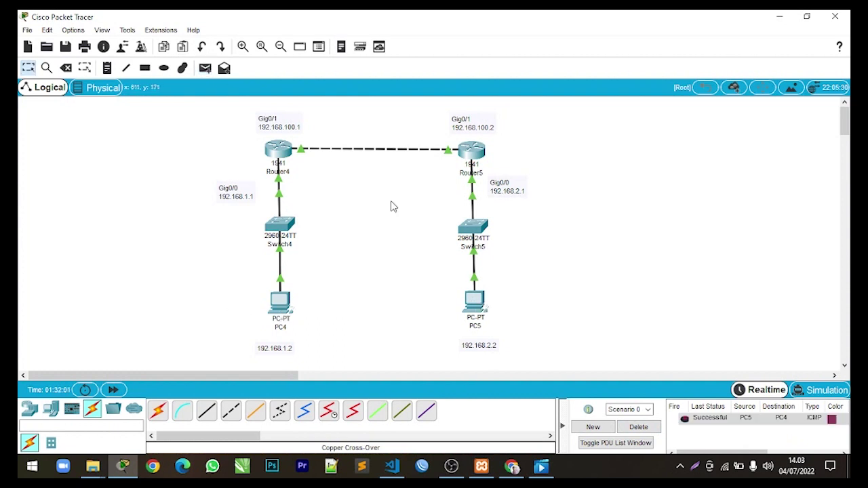